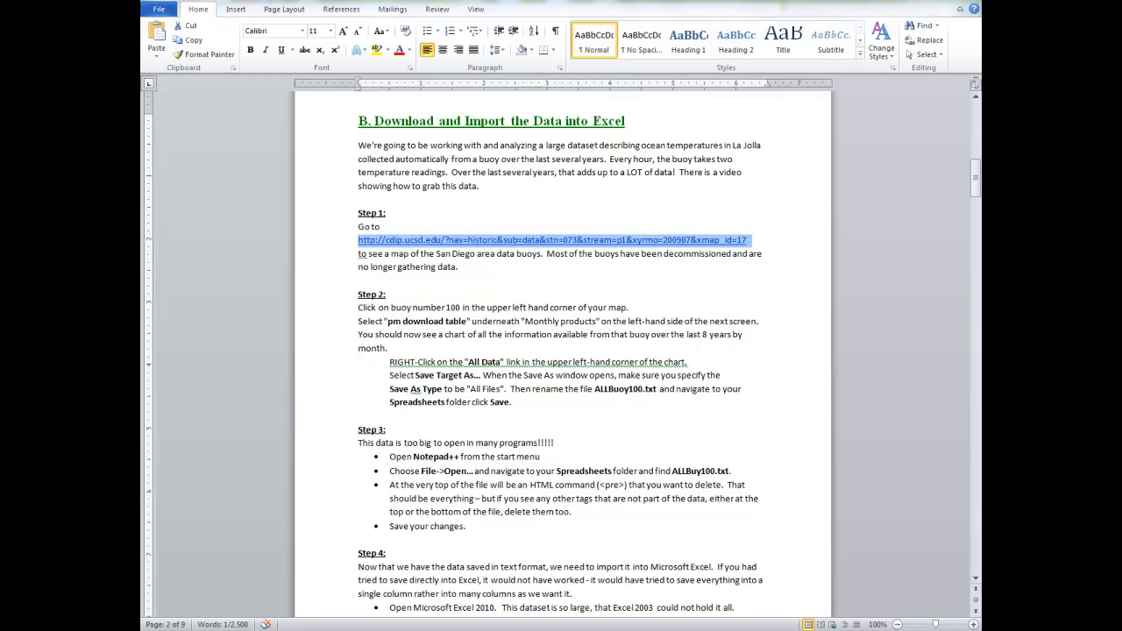
pyautogui.click(316, 10)
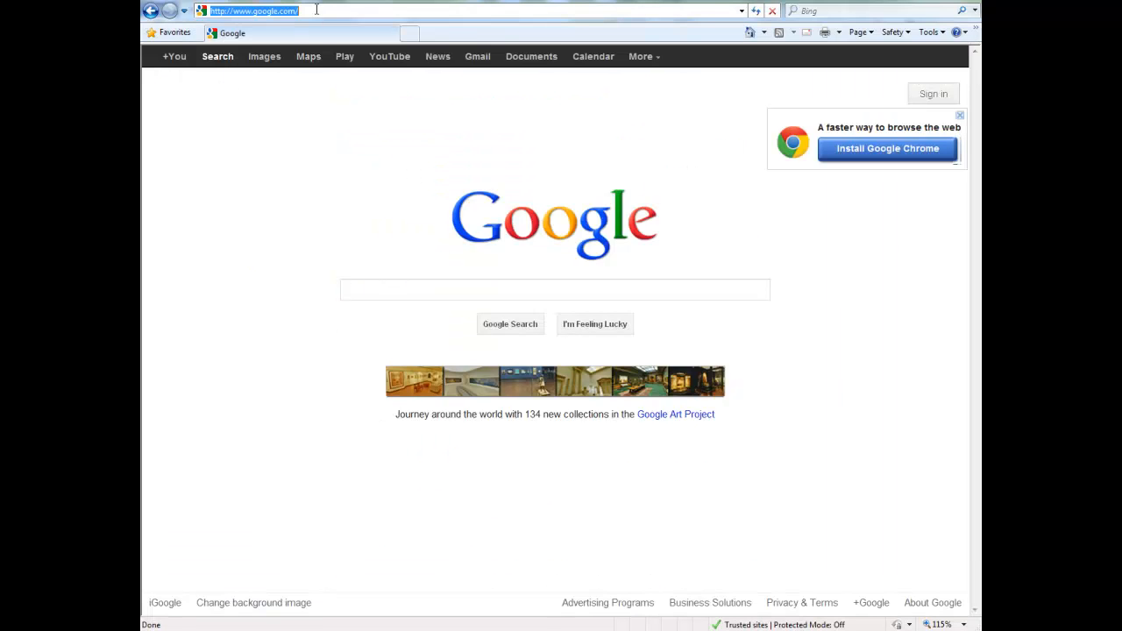
pyautogui.write('http://cdip.ucsd.edu/?nav=historic&sub=data&stn=073&stream=p1&xyrmo=200907&xmap_id=17')
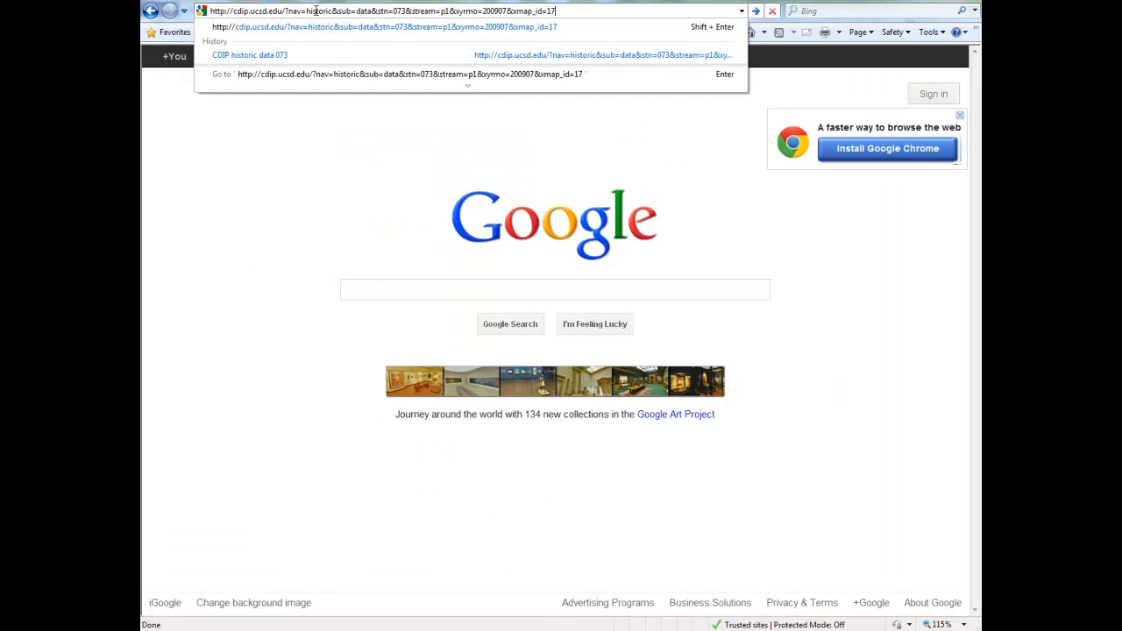
pyautogui.press('Return')
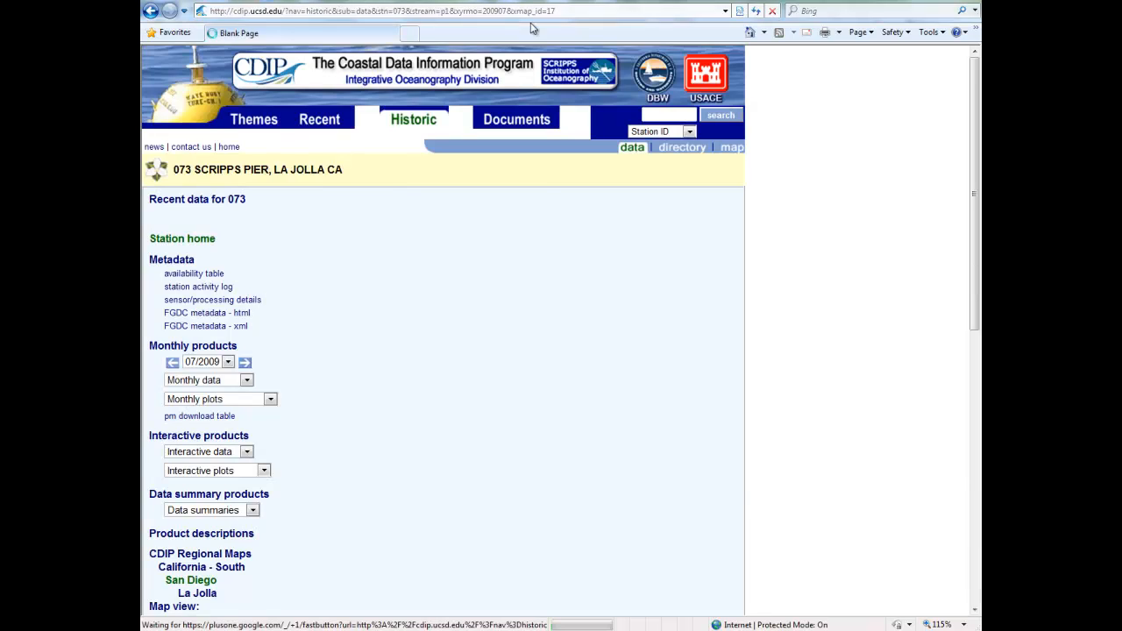
# - Open the station page of buoy 100 from the San Diego map of all stations
pyautogui.scroll(-6, 859, 111)
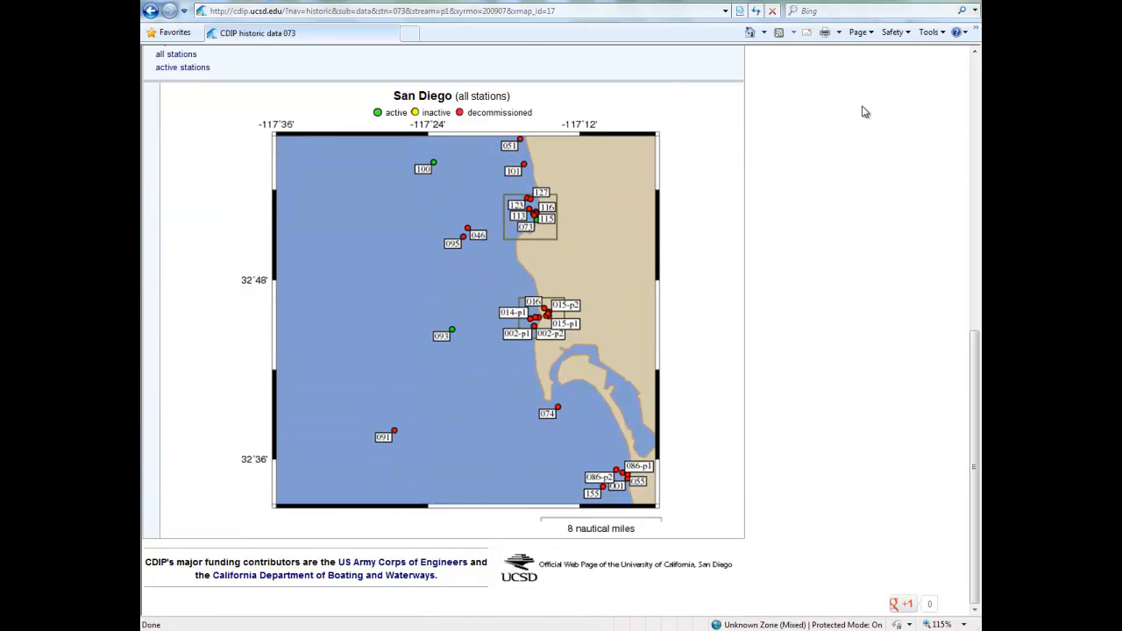
pyautogui.scroll(6, 863, 112)
pyautogui.scroll(-6, 863, 111)
pyautogui.click(434, 165)
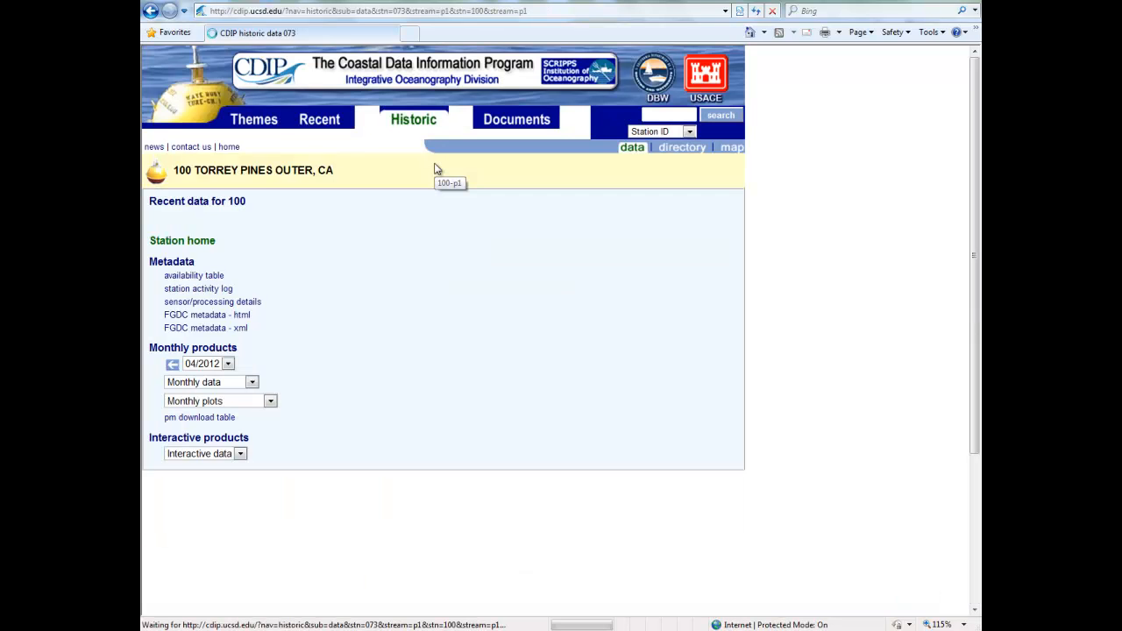
# - Look over buoy 100's station details and open its pm download table from the monthly products
pyautogui.scroll(-3, 876, 218)
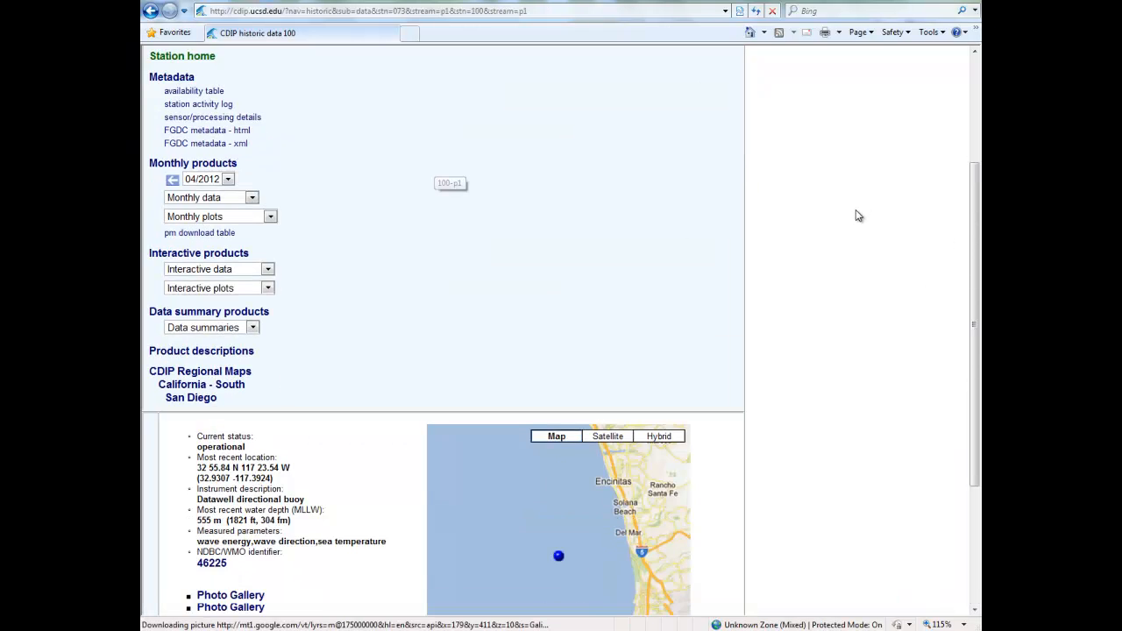
pyautogui.scroll(-3, 854, 221)
pyautogui.scroll(6, 850, 226)
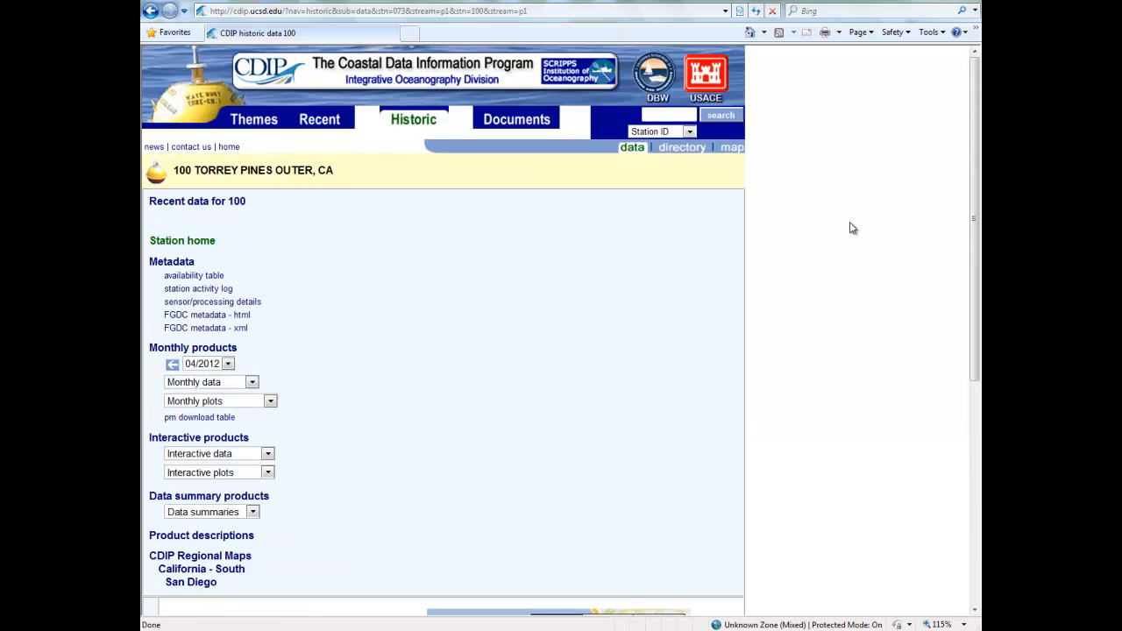
pyautogui.scroll(-3, 849, 228)
pyautogui.scroll(1, 849, 229)
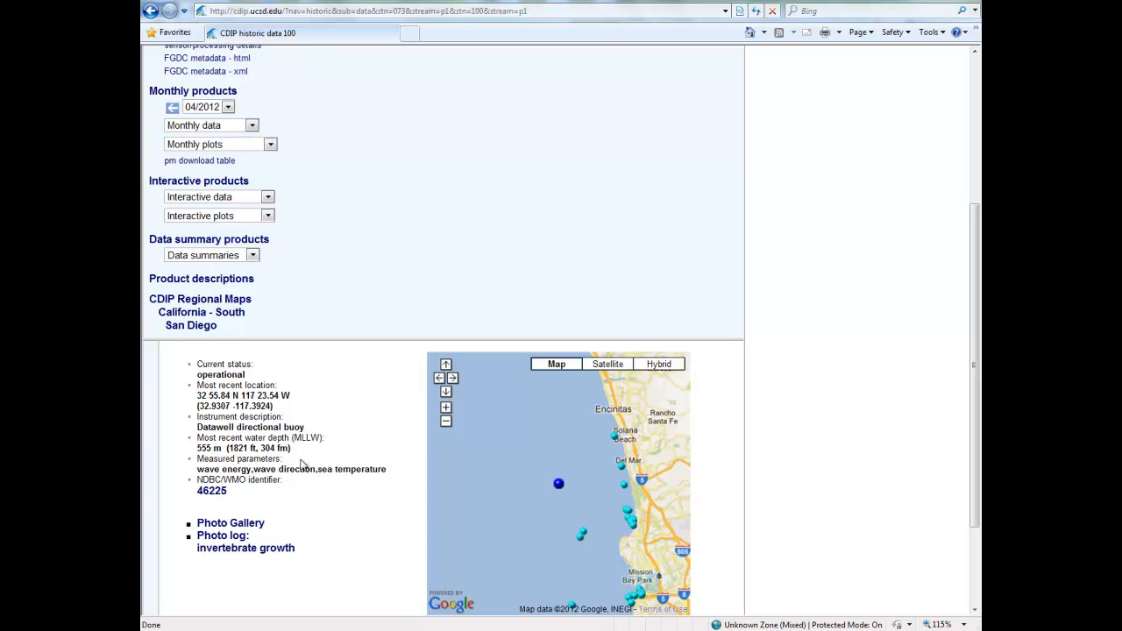
pyautogui.scroll(1, 848, 426)
pyautogui.scroll(1, 847, 426)
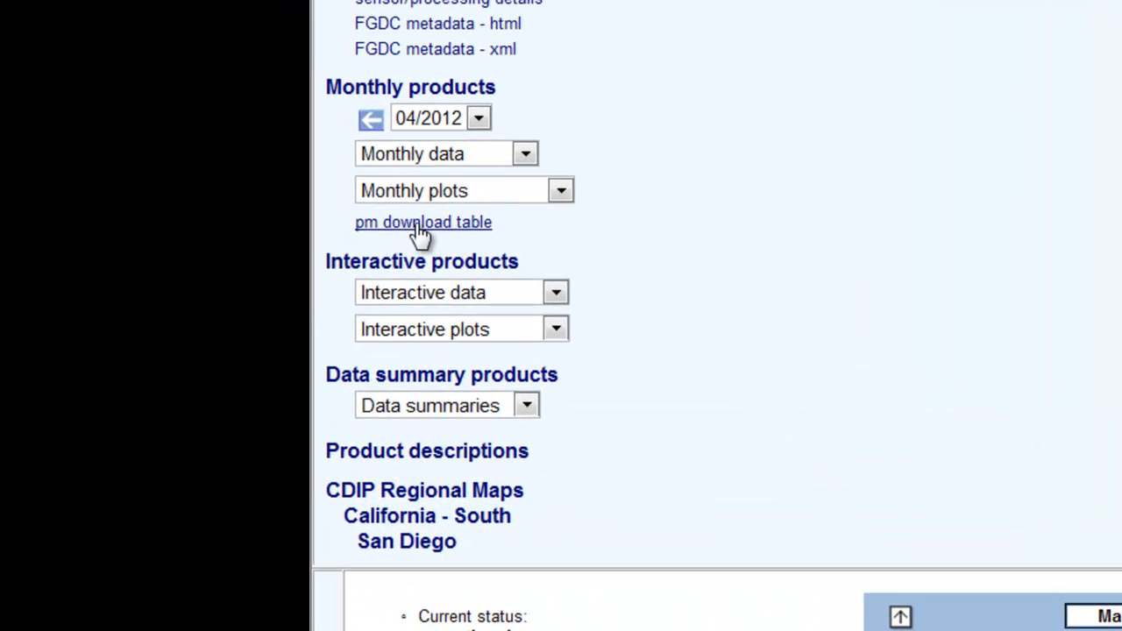
pyautogui.click(421, 227)
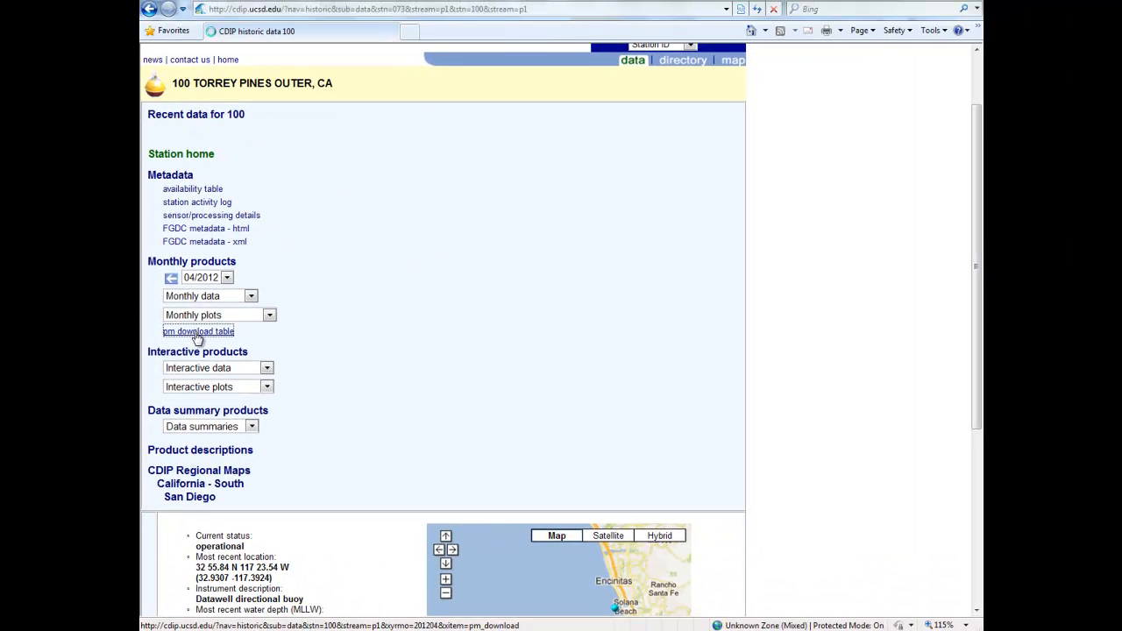
# - Start saving the target of the table's All Data link, choosing the folder public.www > CSC180 > Spreadsheets
pyautogui.scroll(-5, 820, 242)
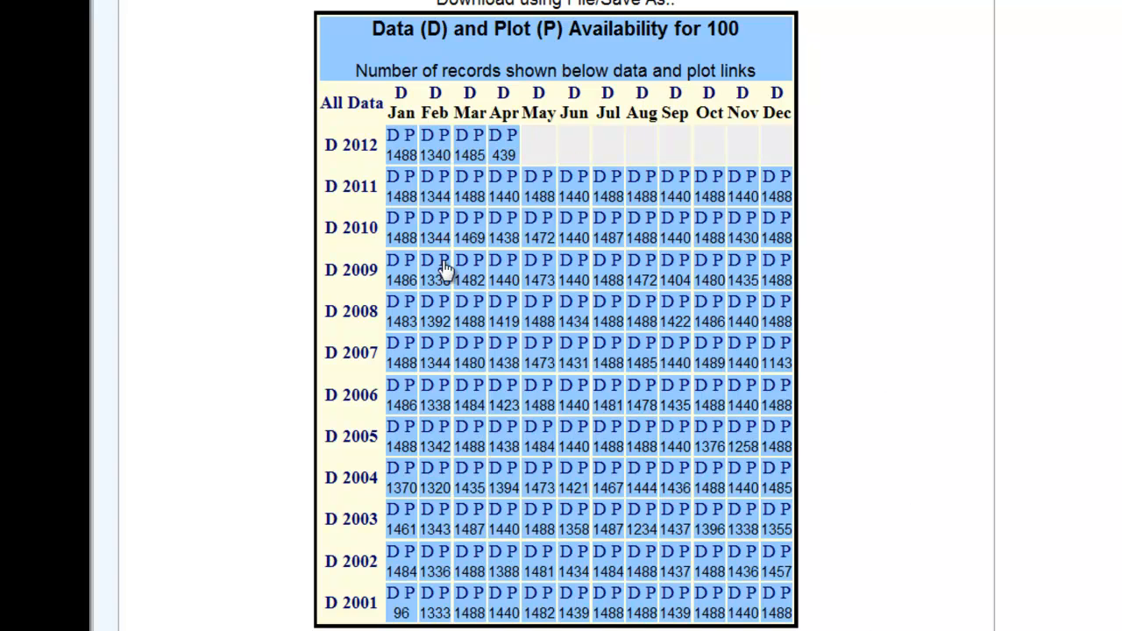
pyautogui.rightClick(346, 116)
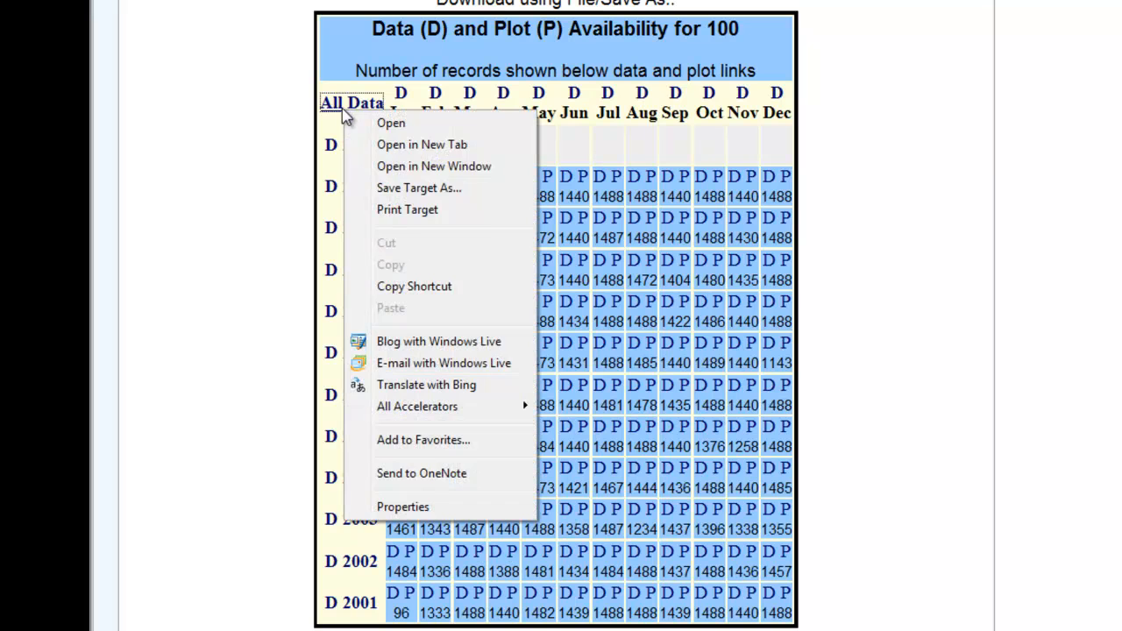
pyautogui.click(419, 187)
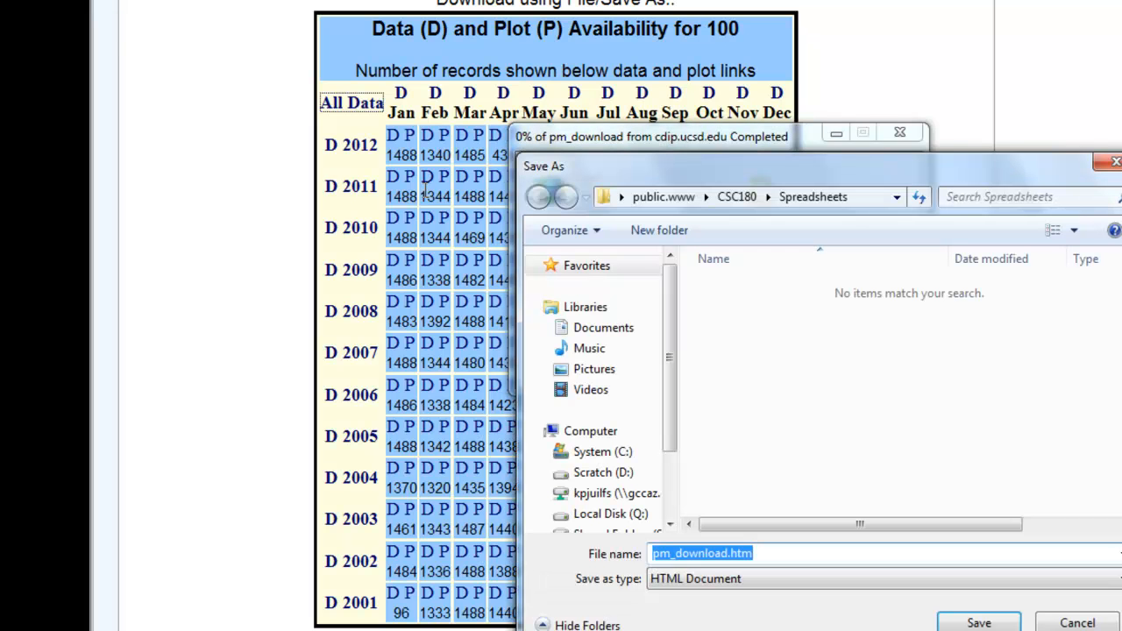
pyautogui.click(664, 197)
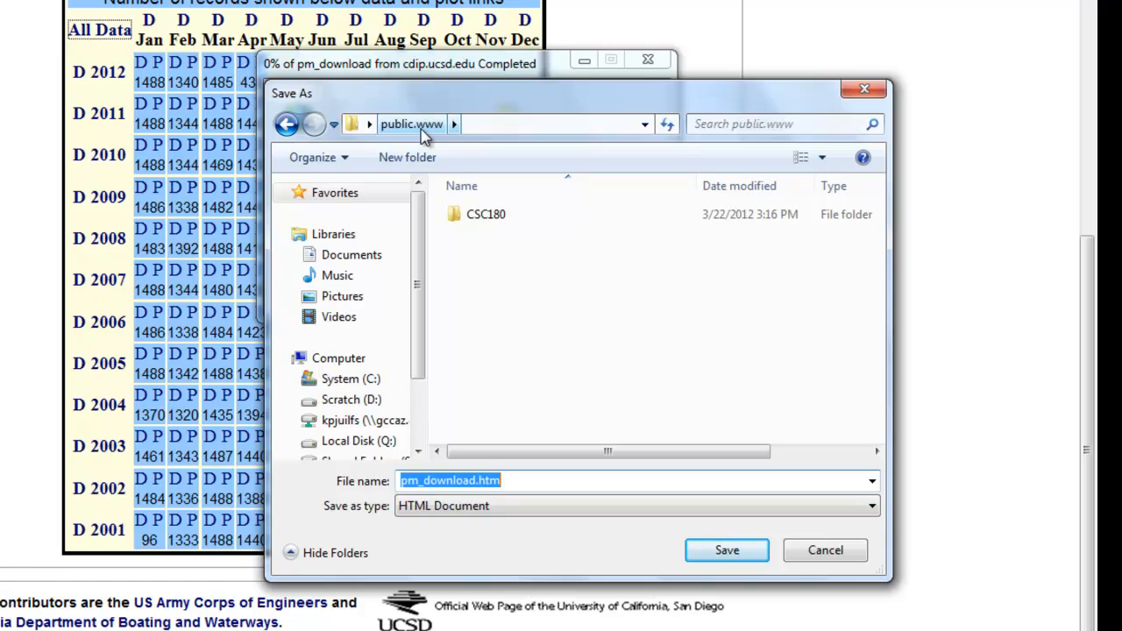
pyautogui.doubleClick(487, 216)
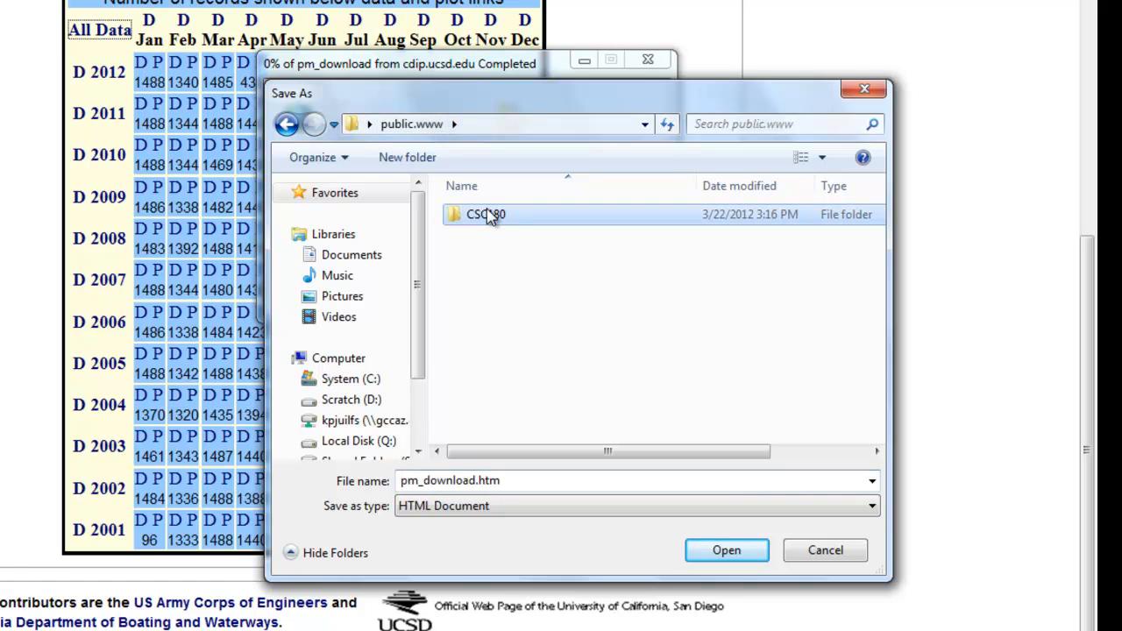
pyautogui.doubleClick(566, 237)
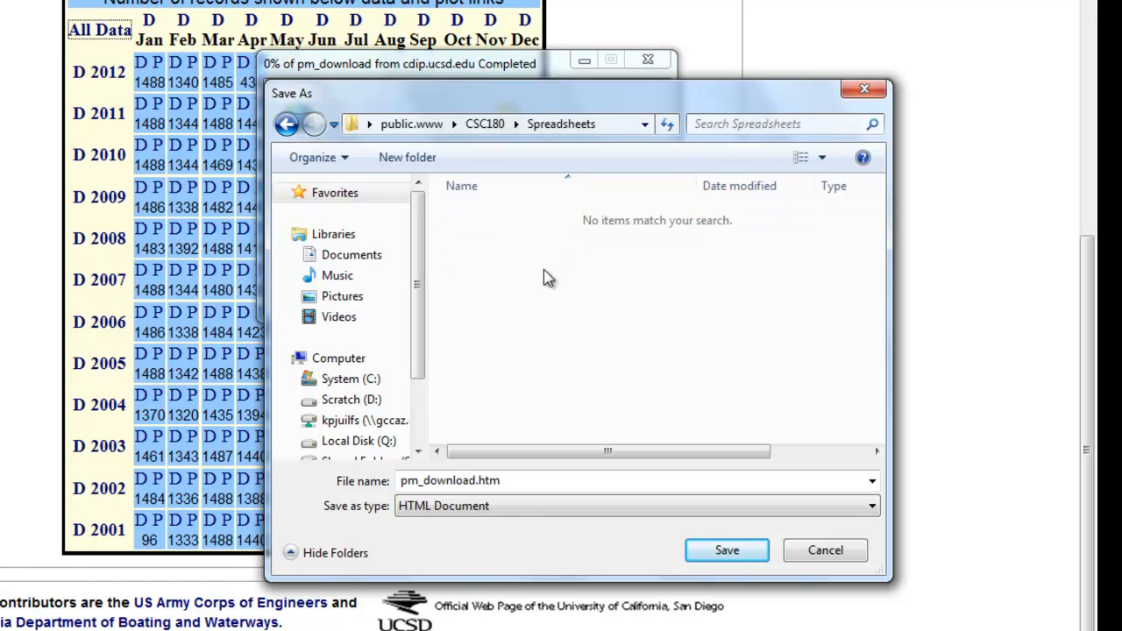
# - Set the file type of the download being saved to All Files
pyautogui.click(523, 512)
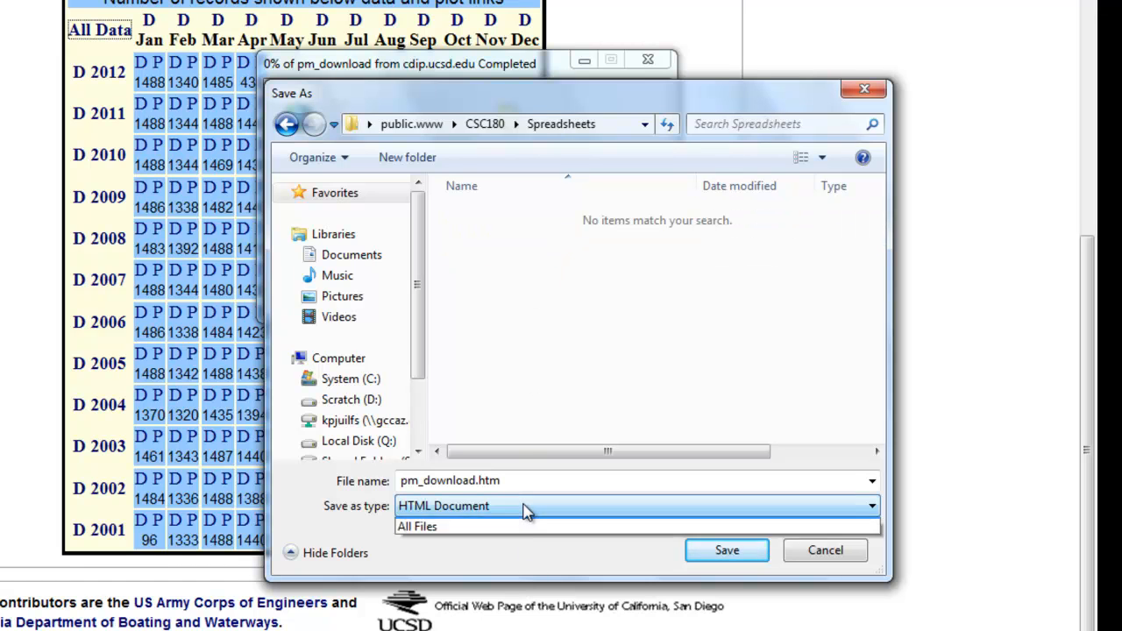
pyautogui.click(524, 511)
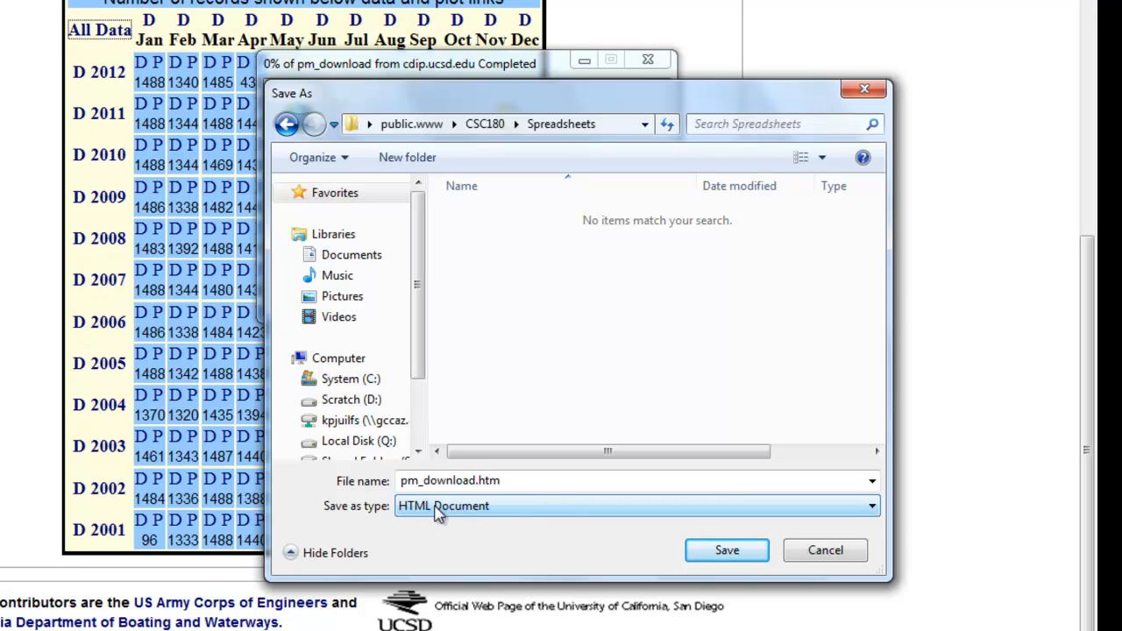
pyautogui.click(526, 508)
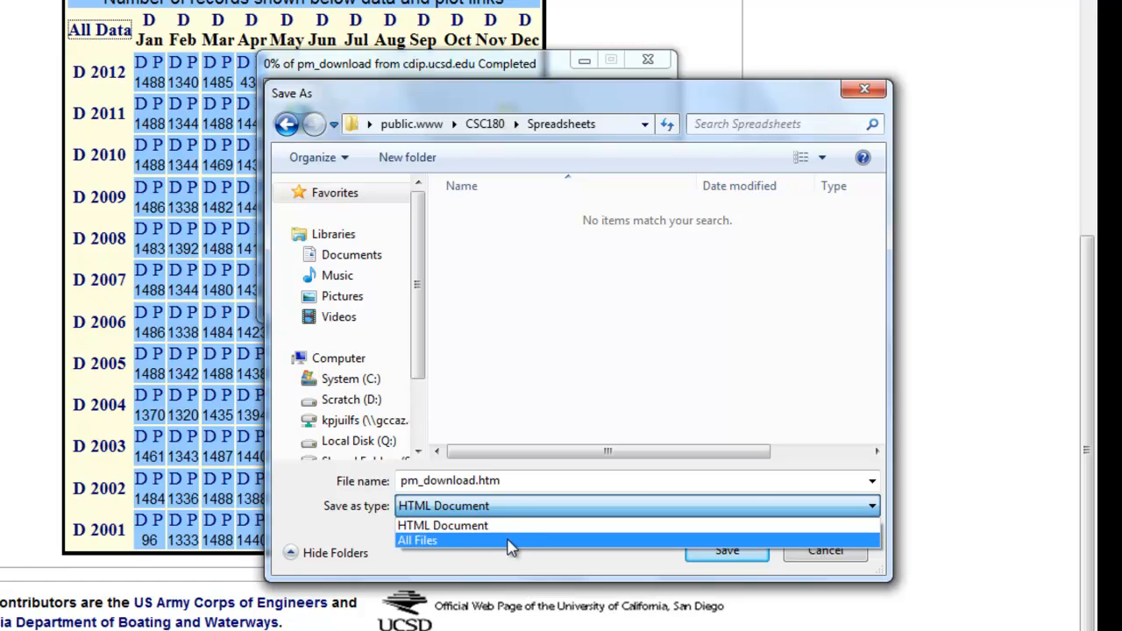
pyautogui.click(510, 543)
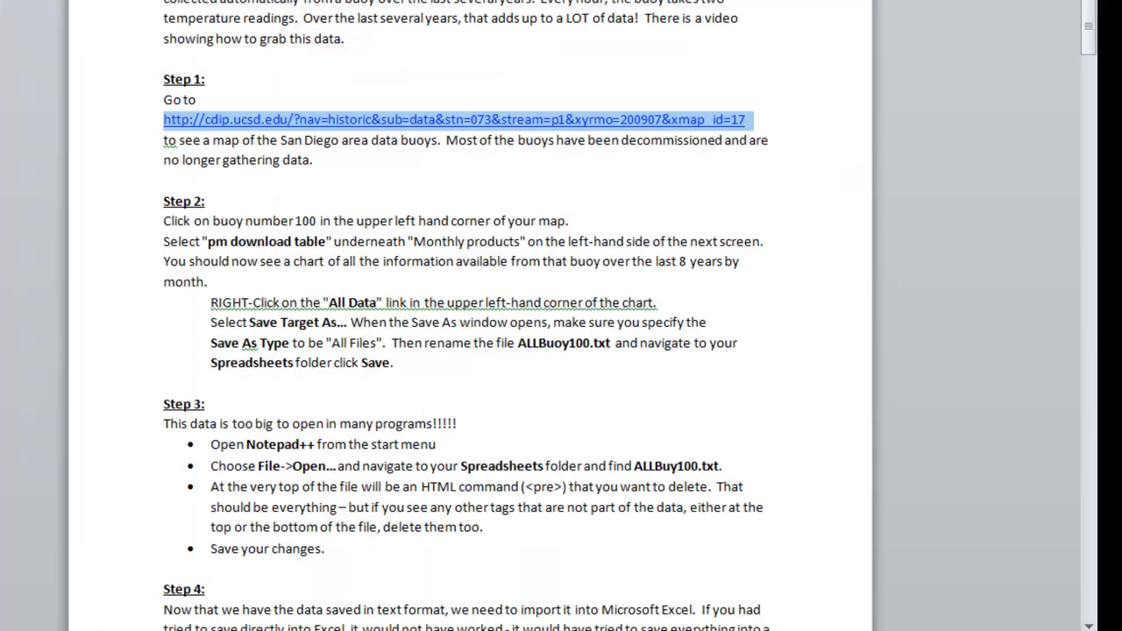
# - Copy the file name ALLBuoy100.txt from the Word instructions and save the browser download under that name
pyautogui.moveTo(518, 343); pyautogui.dragTo(611, 345)
pyautogui.hotkey('ctrl', 'c')
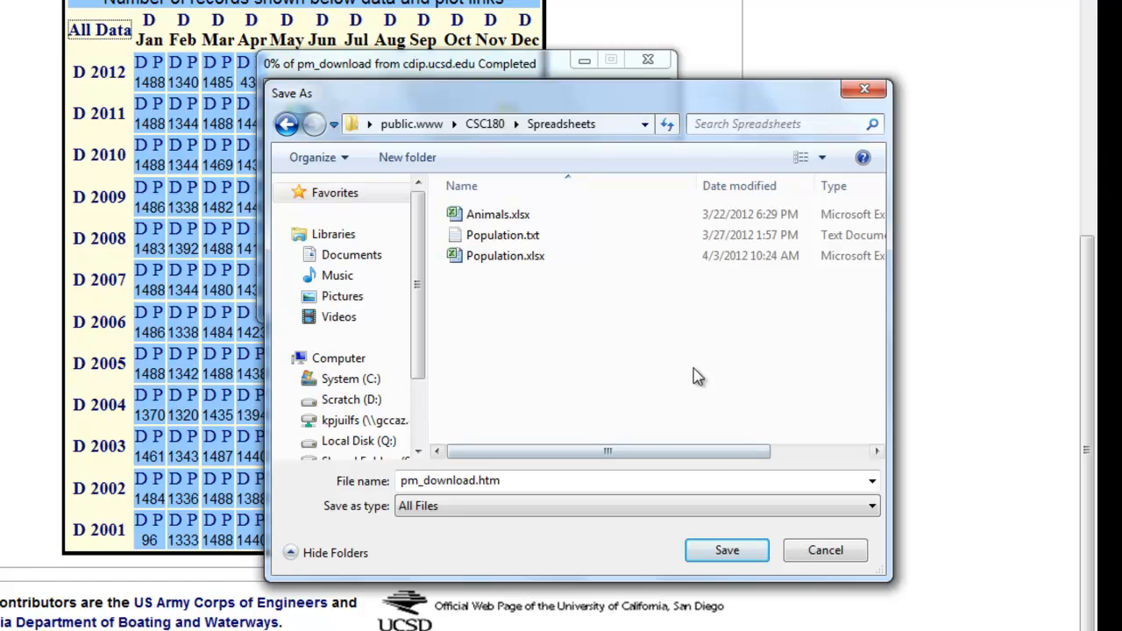
pyautogui.doubleClick(416, 484)
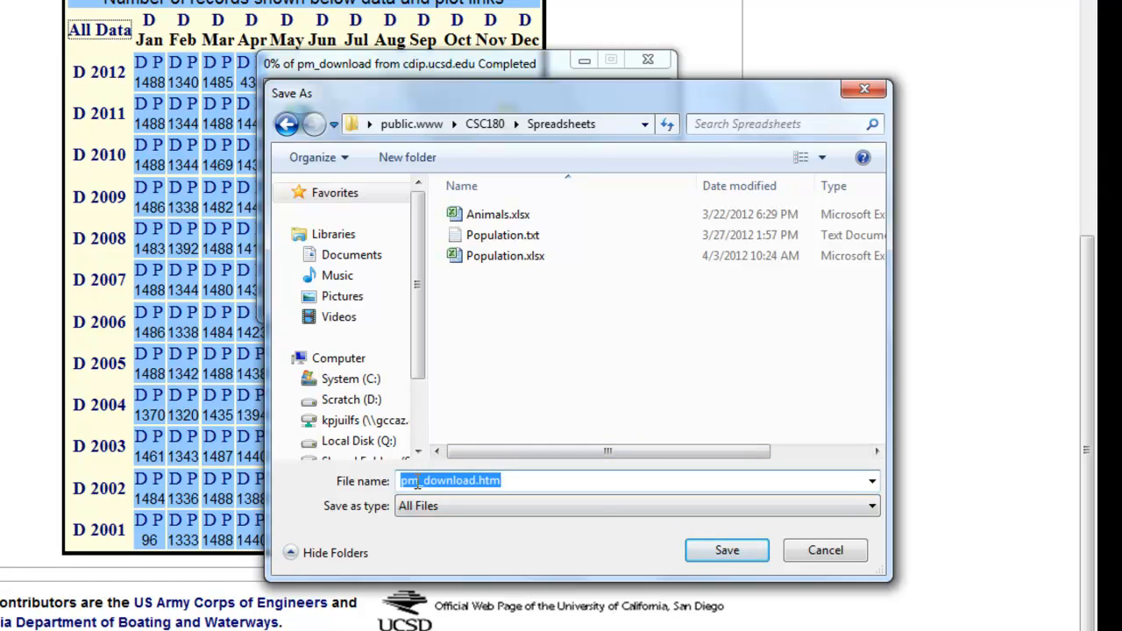
pyautogui.hotkey('ctrl', 'v')
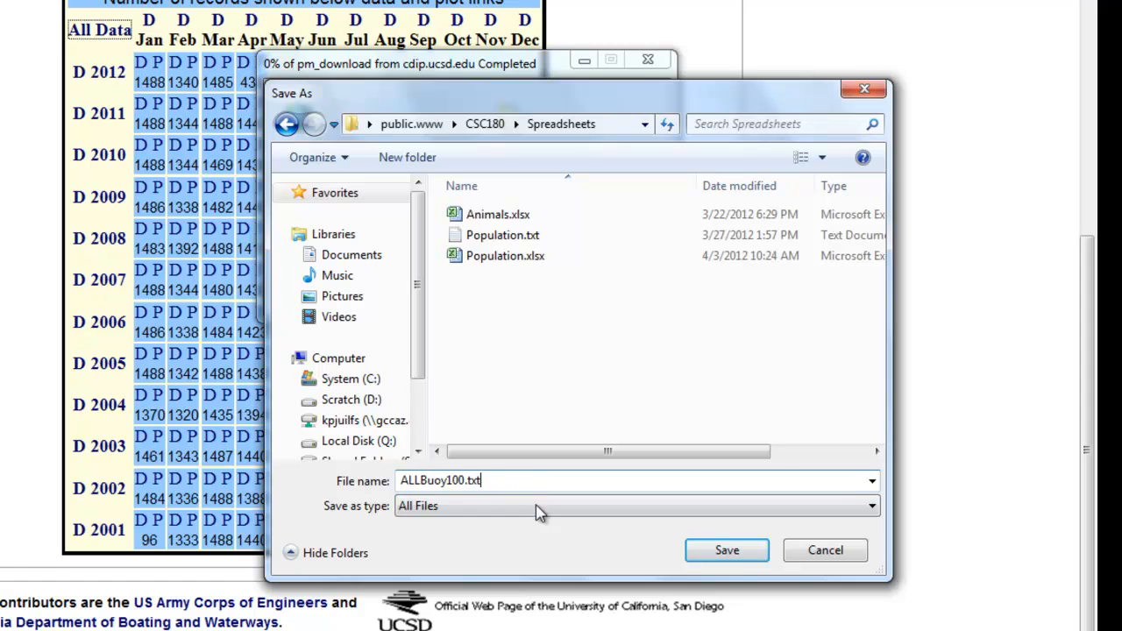
pyautogui.click(743, 553)
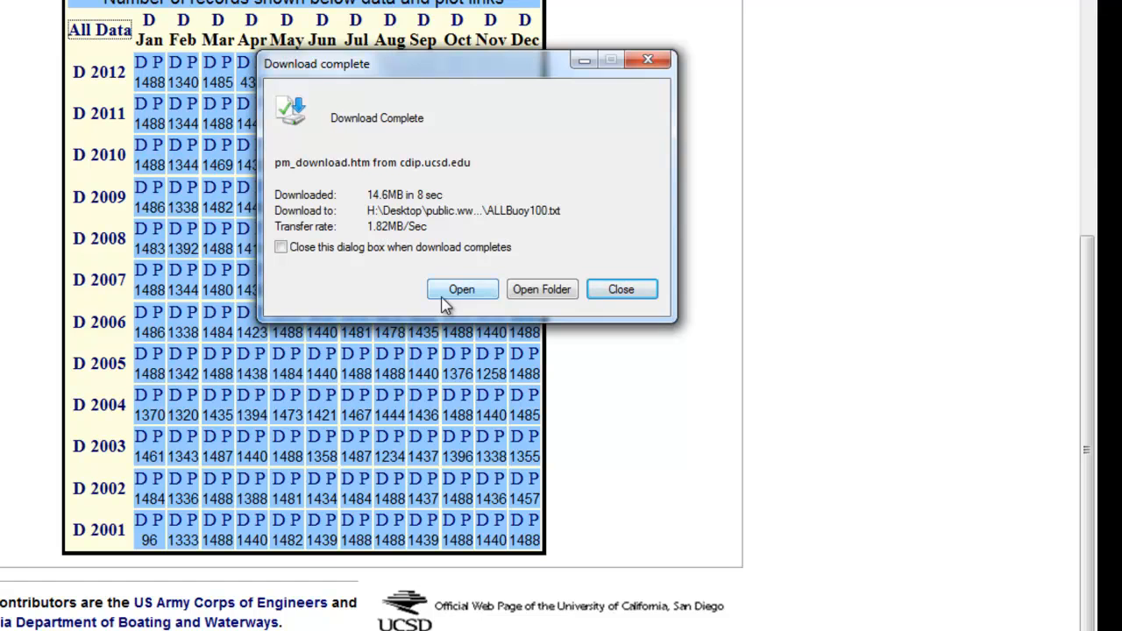
pyautogui.click(621, 290)
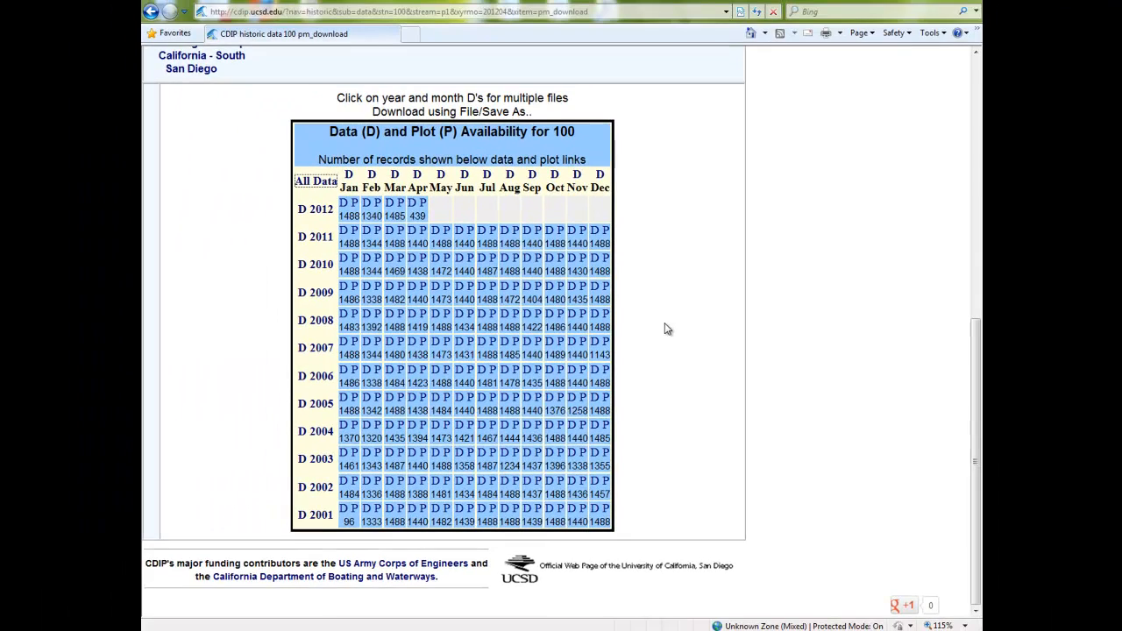
# - Launch Notepad++ and bring up its dialog for opening a file
pyautogui.press('super')
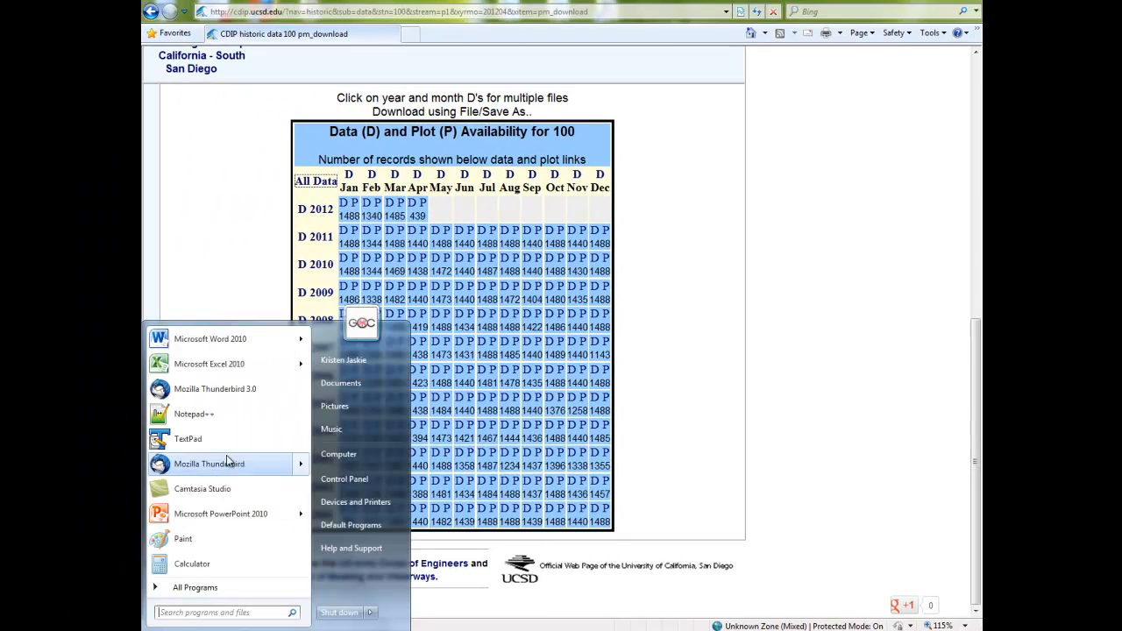
pyautogui.click(195, 414)
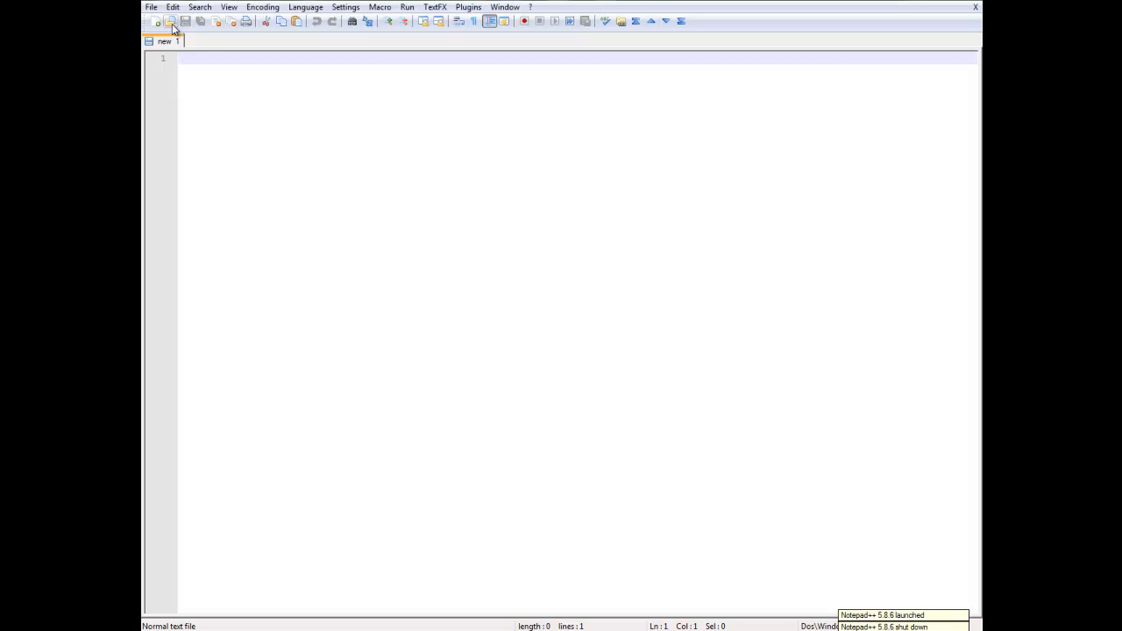
pyautogui.click(171, 22)
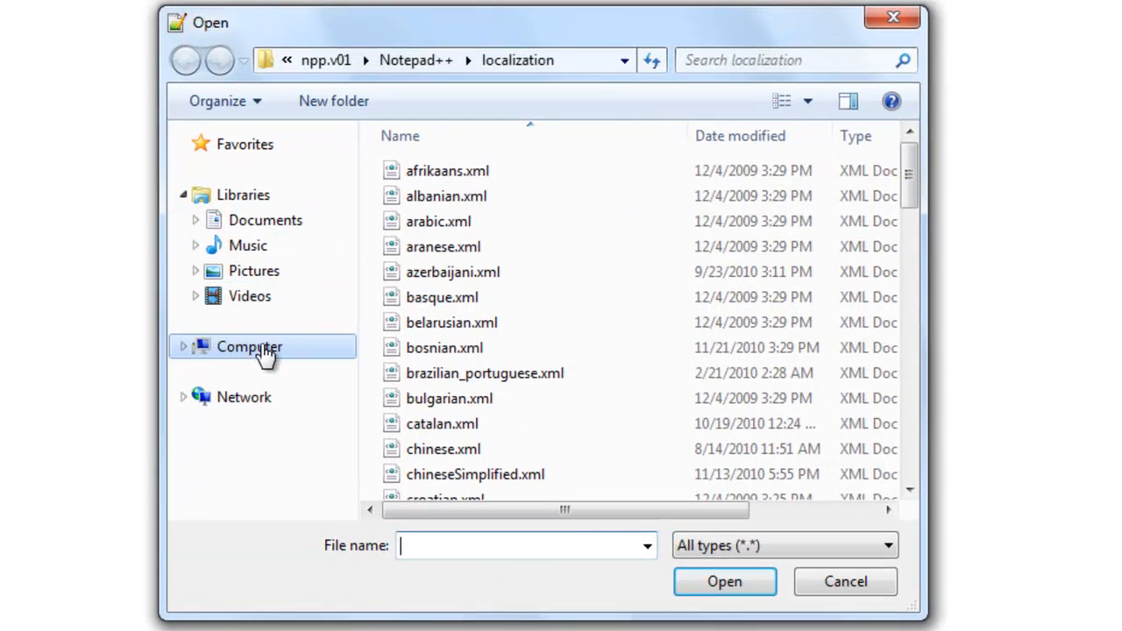
# - Browse the file-opening dialog to Desktop > public.www > CSC180 > Spreadsheets on the H: network drive
pyautogui.click(329, 344)
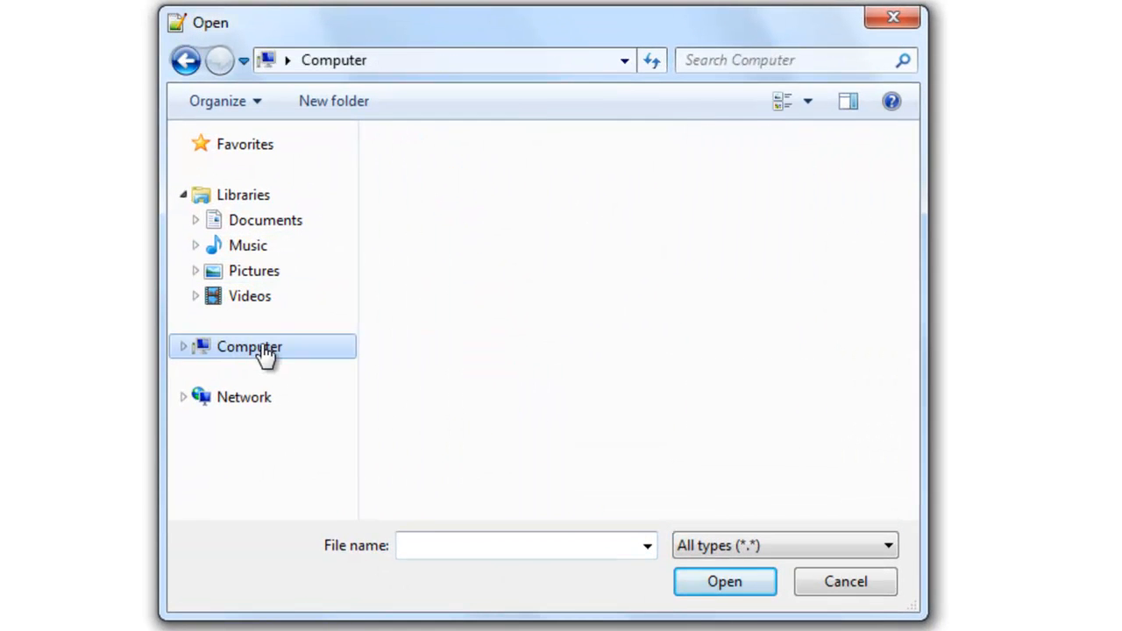
pyautogui.moveTo(914, 256); pyautogui.dragTo(910, 355)
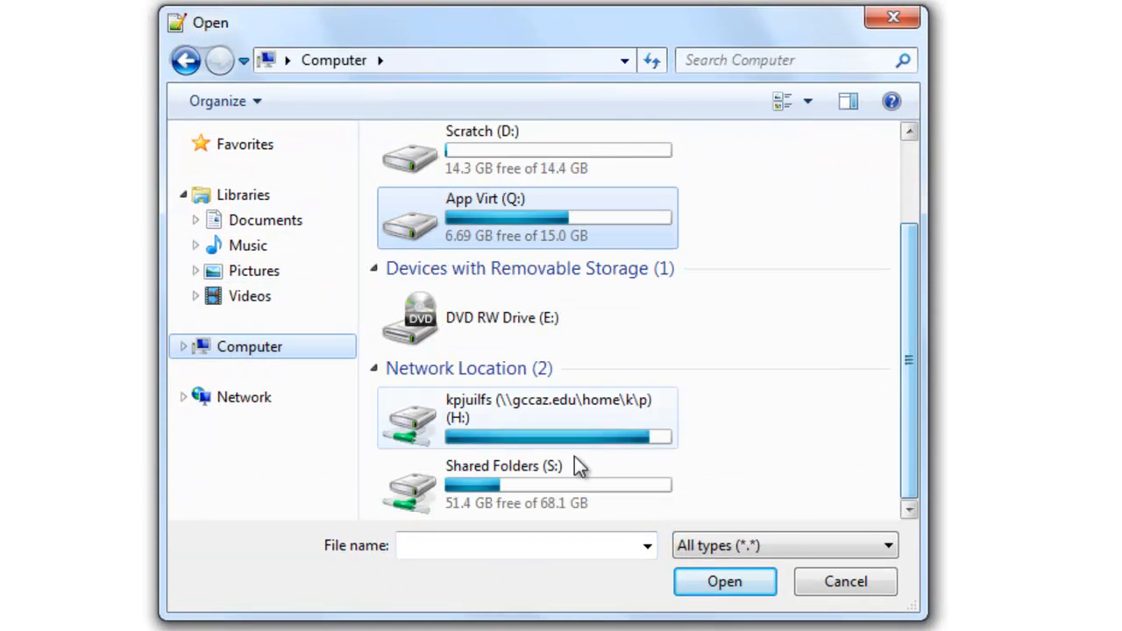
pyautogui.doubleClick(510, 423)
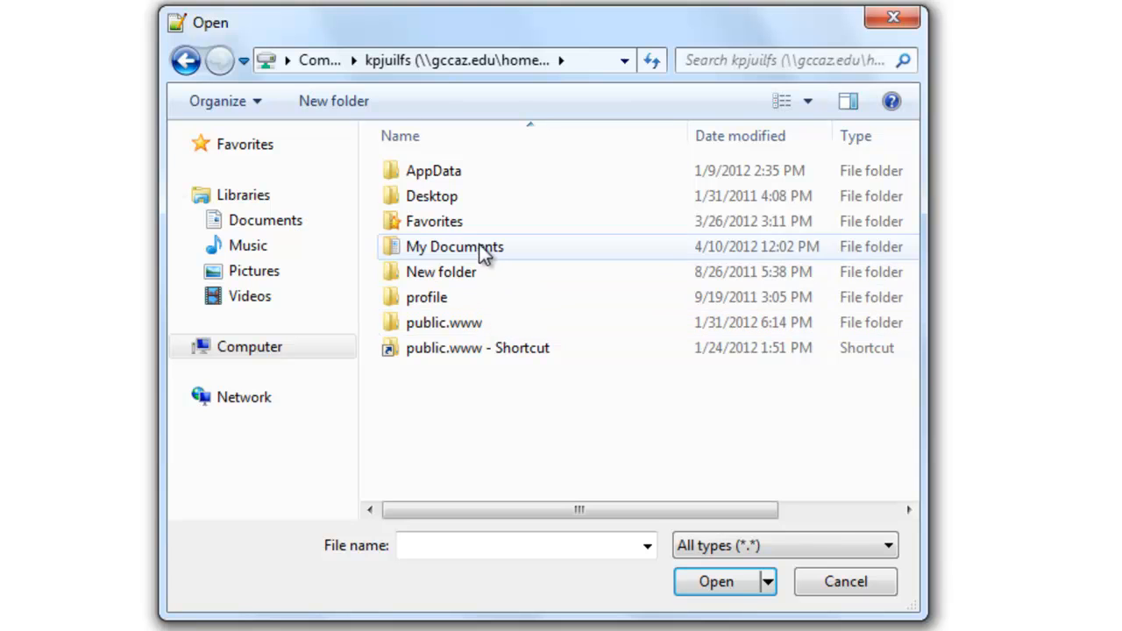
pyautogui.doubleClick(486, 198)
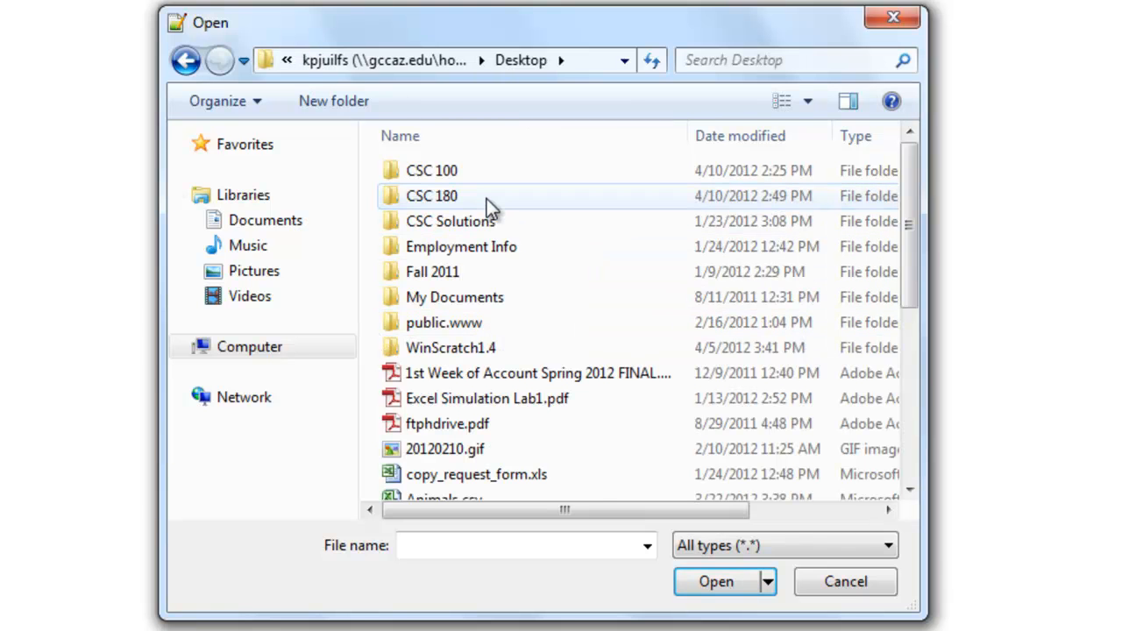
pyautogui.doubleClick(480, 324)
pyautogui.doubleClick(440, 172)
pyautogui.doubleClick(446, 195)
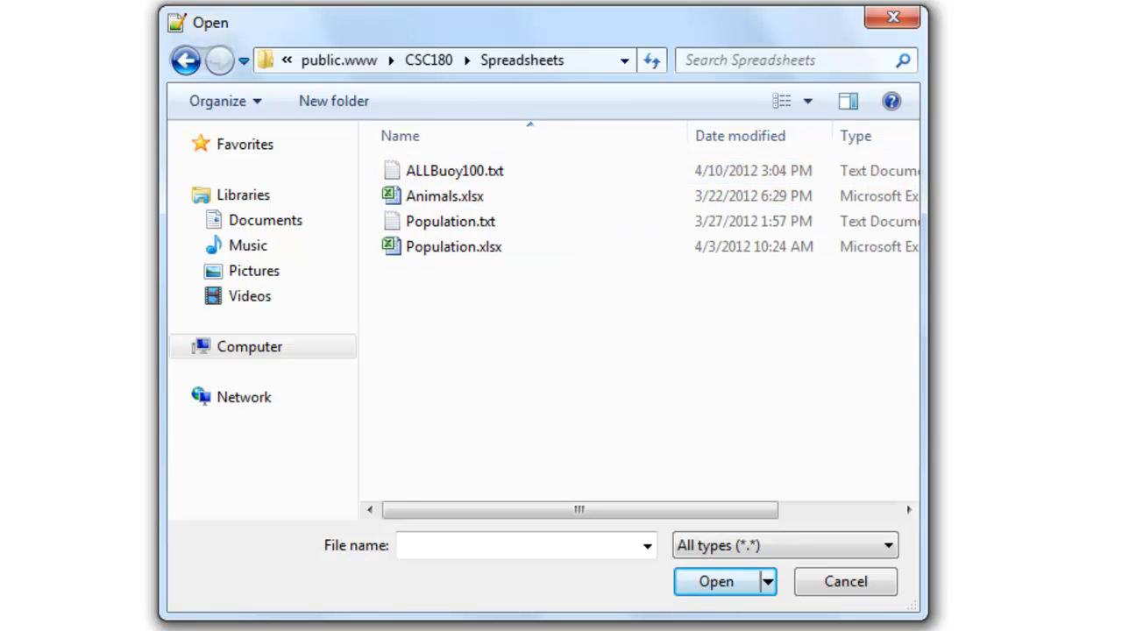
# - Keep the file filter on All types and open ALLBuoy100.txt from the Spreadsheets folder
pyautogui.click(739, 556)
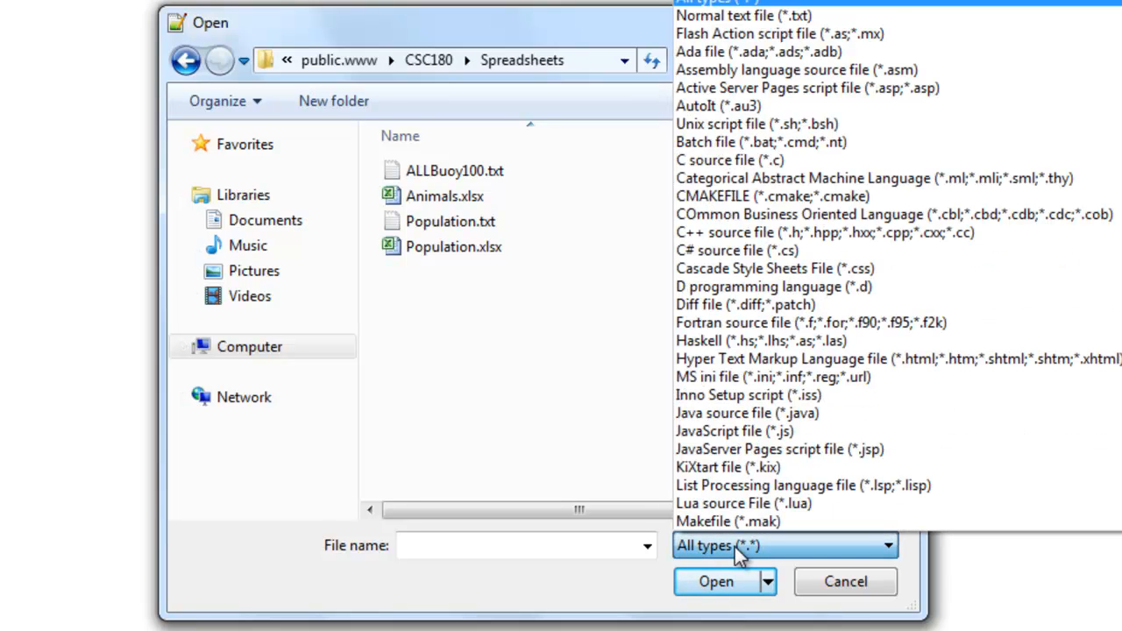
pyautogui.click(740, 552)
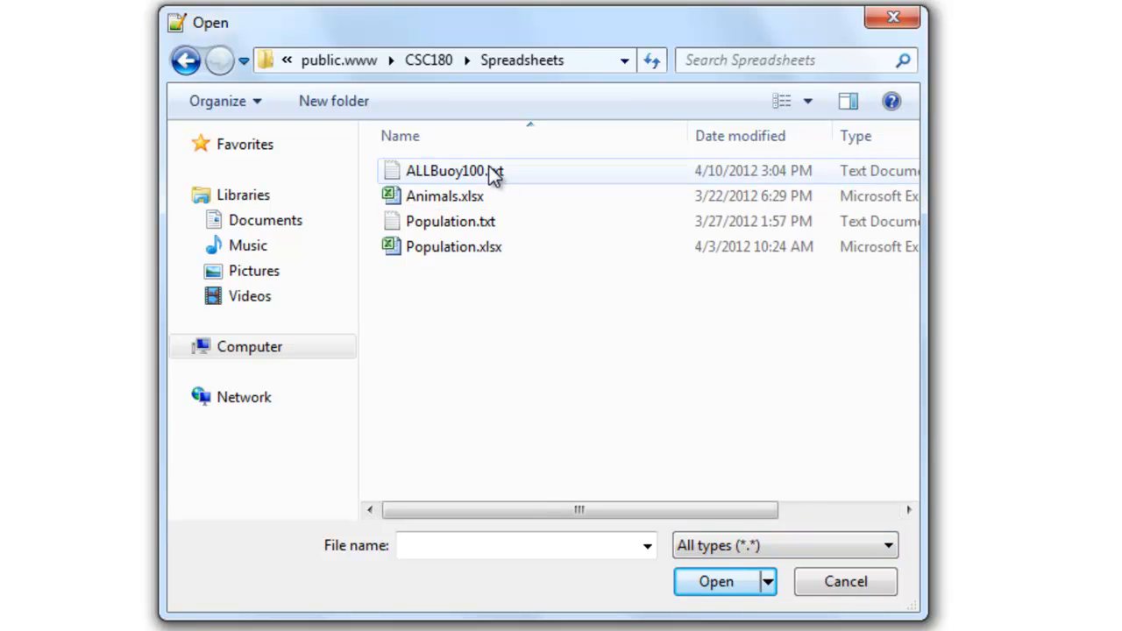
pyautogui.click(496, 174)
pyautogui.click(721, 585)
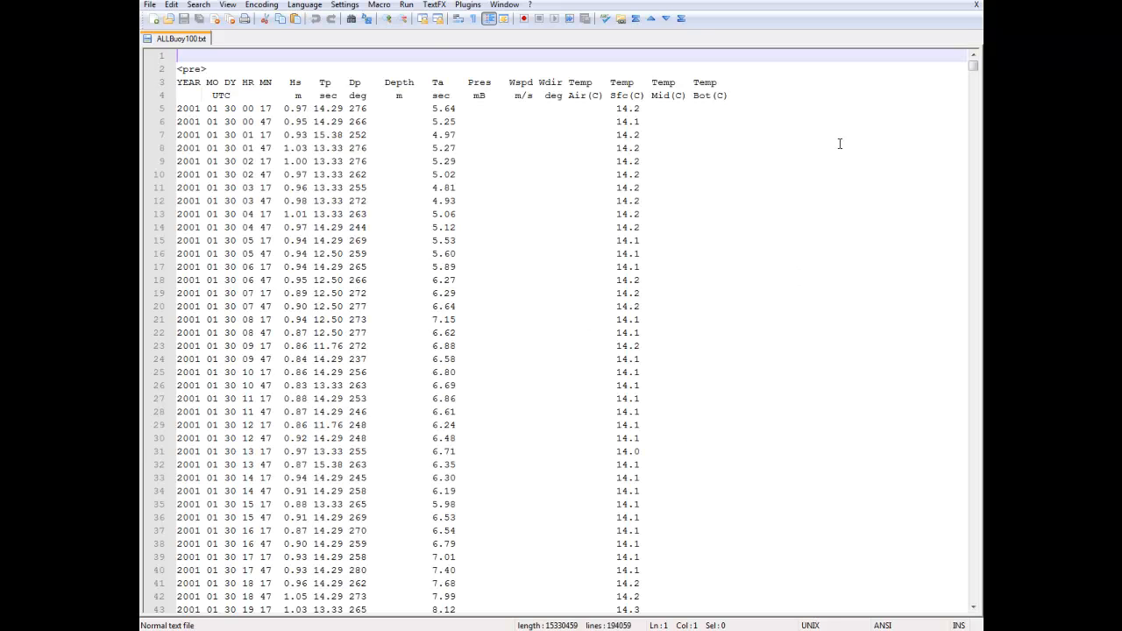
# - Delete the blank first line and the <pre> line above the YEAR header row, and save the text file
pyautogui.scroll(-20, 748, 234)
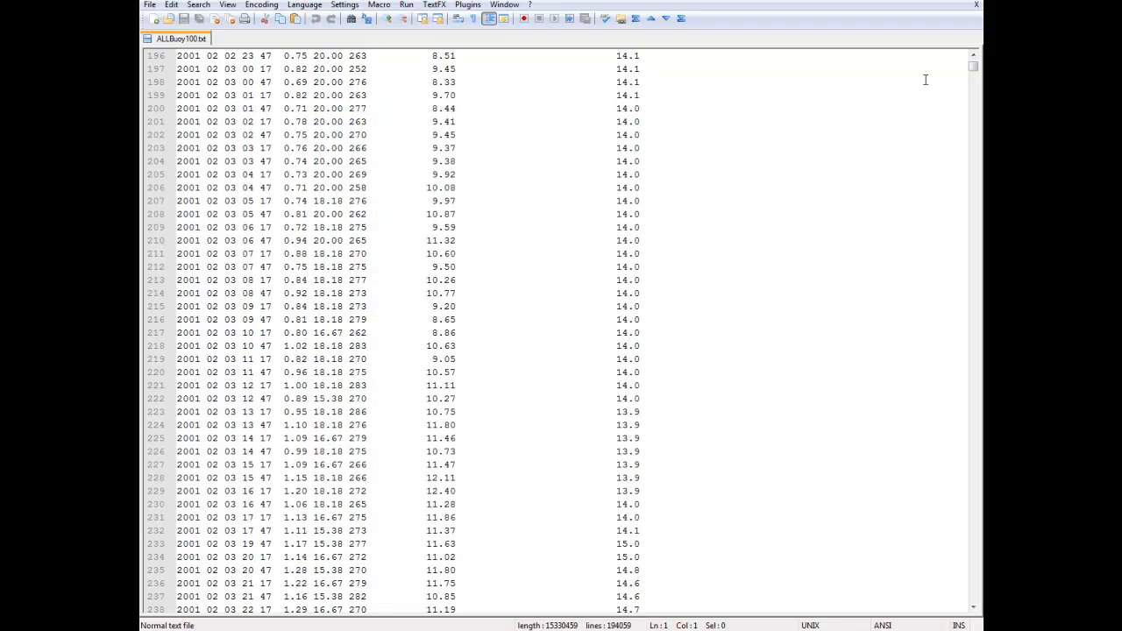
pyautogui.scroll(-20, 815, 143)
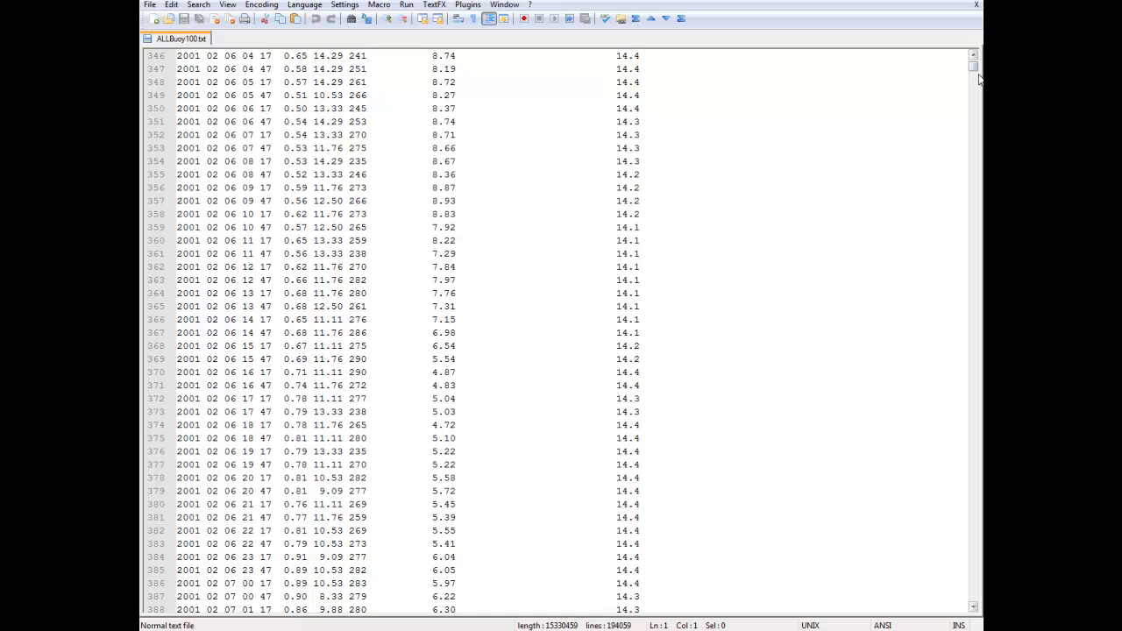
pyautogui.moveTo(976, 72); pyautogui.dragTo(979, 607)
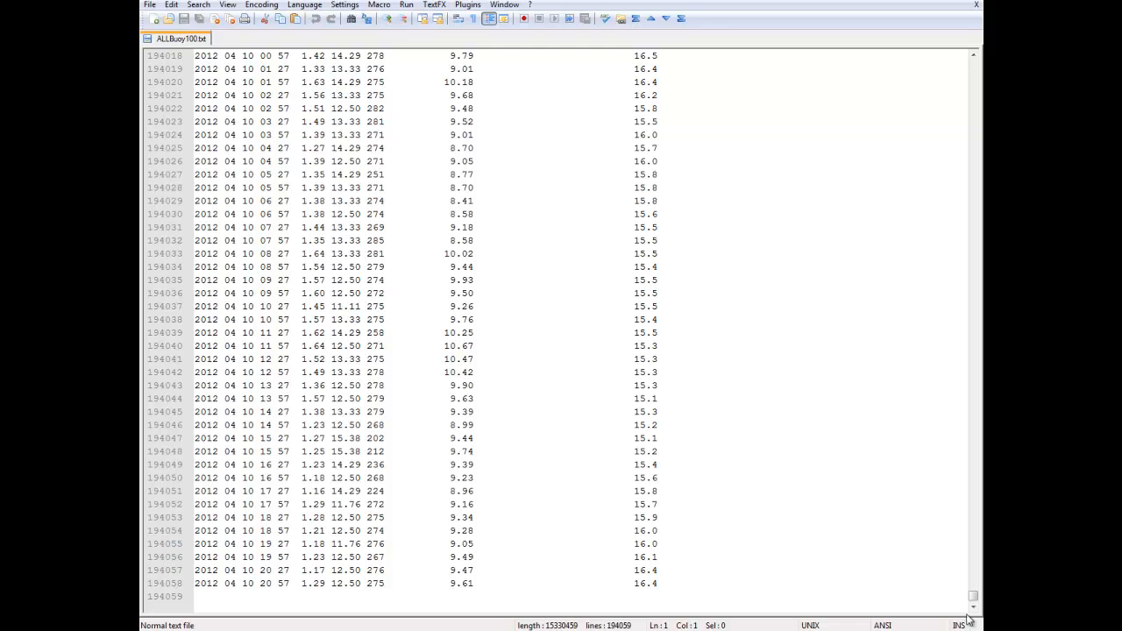
pyautogui.moveTo(976, 596); pyautogui.dragTo(954, 43)
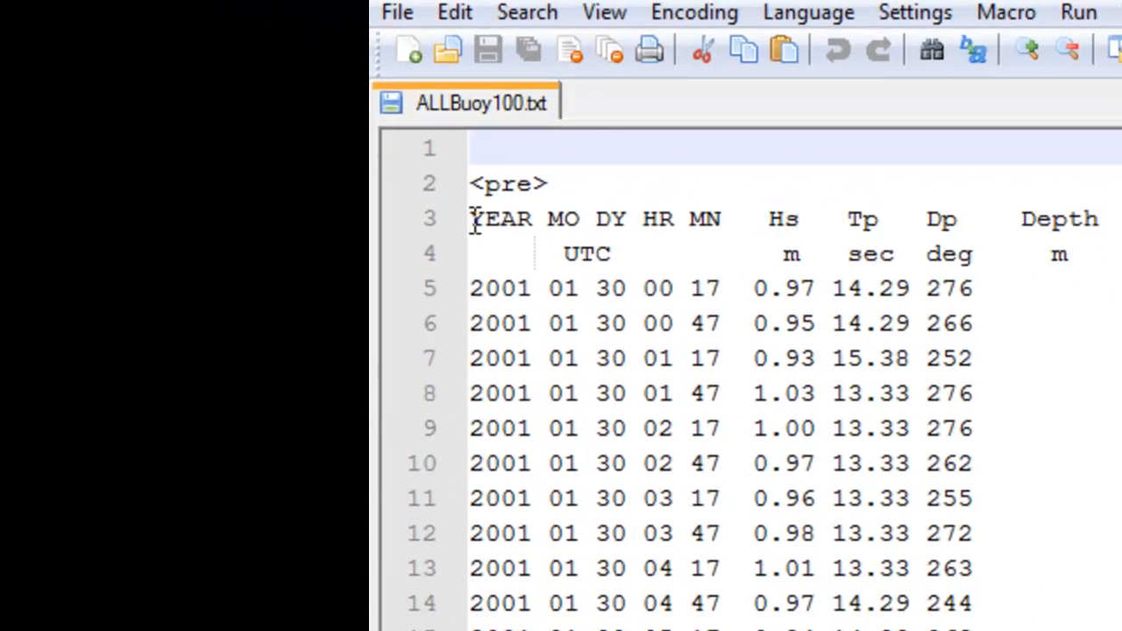
pyautogui.click(177, 82)
pyautogui.moveTo(497, 231); pyautogui.dragTo(497, 167)
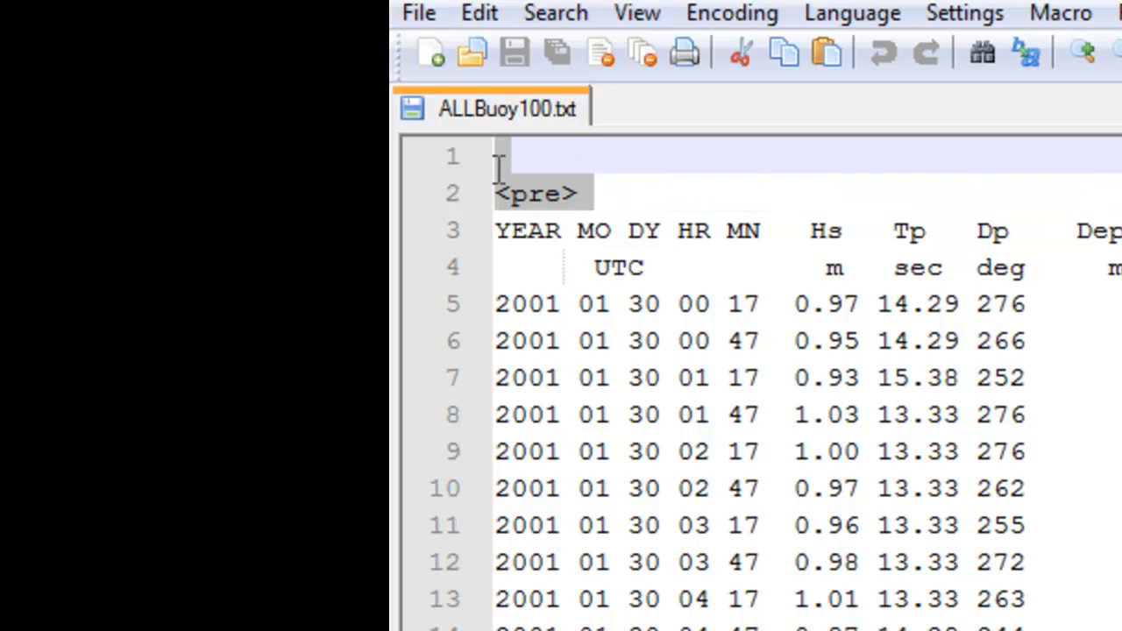
pyautogui.press('Delete')
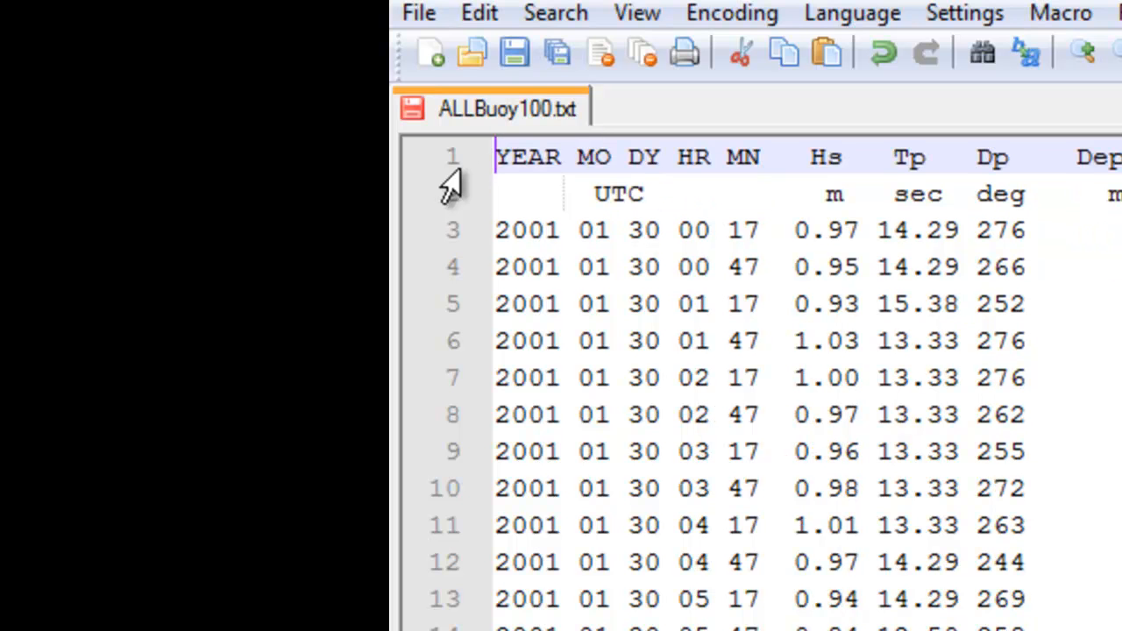
pyautogui.click(510, 56)
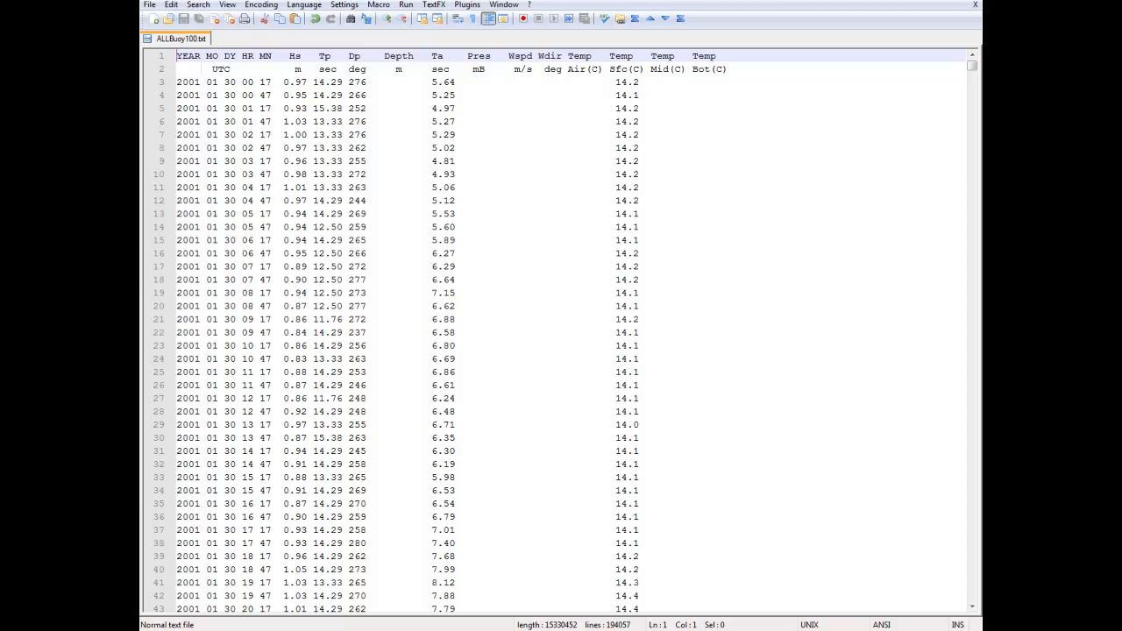
# - Close Notepad++ and launch Microsoft Excel 2010
pyautogui.click(971, 1)
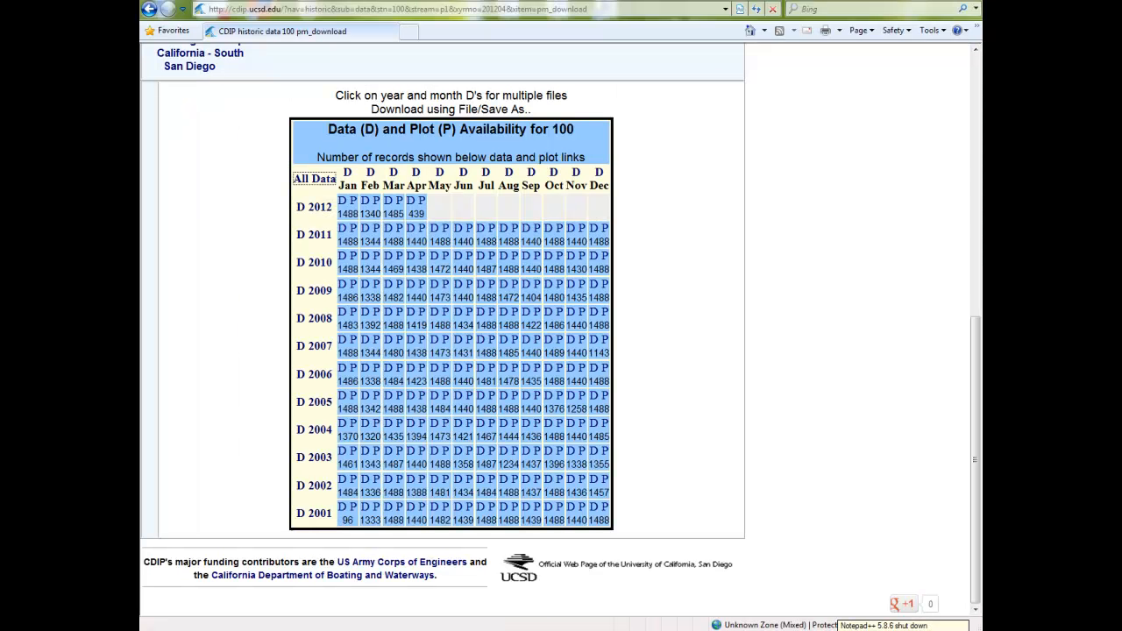
pyautogui.press('super')
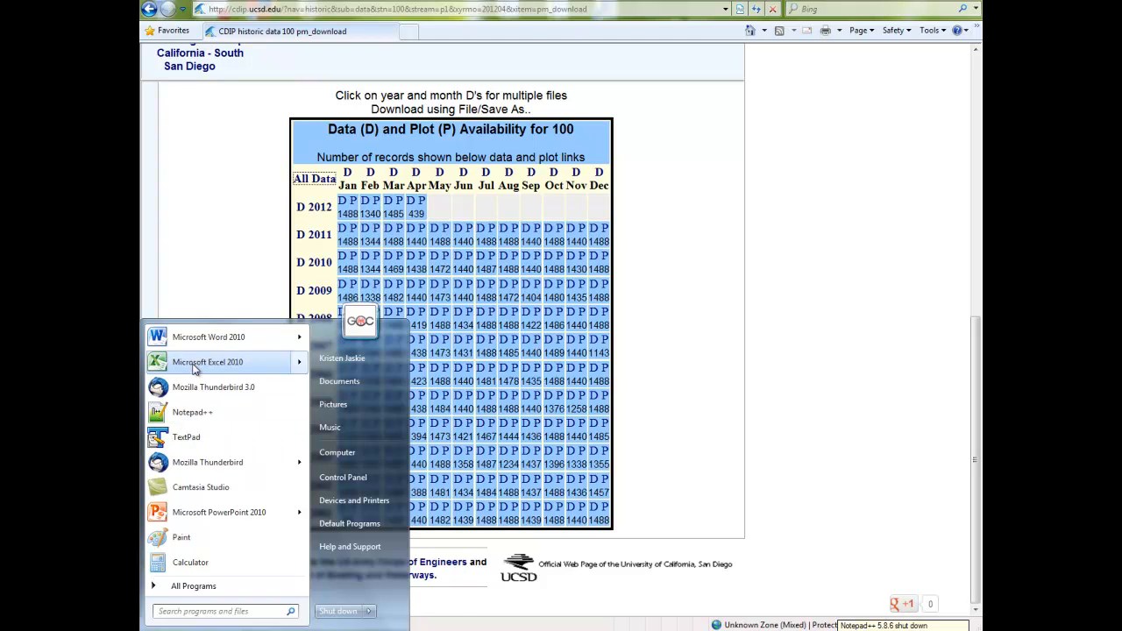
pyautogui.moveTo(196, 366)
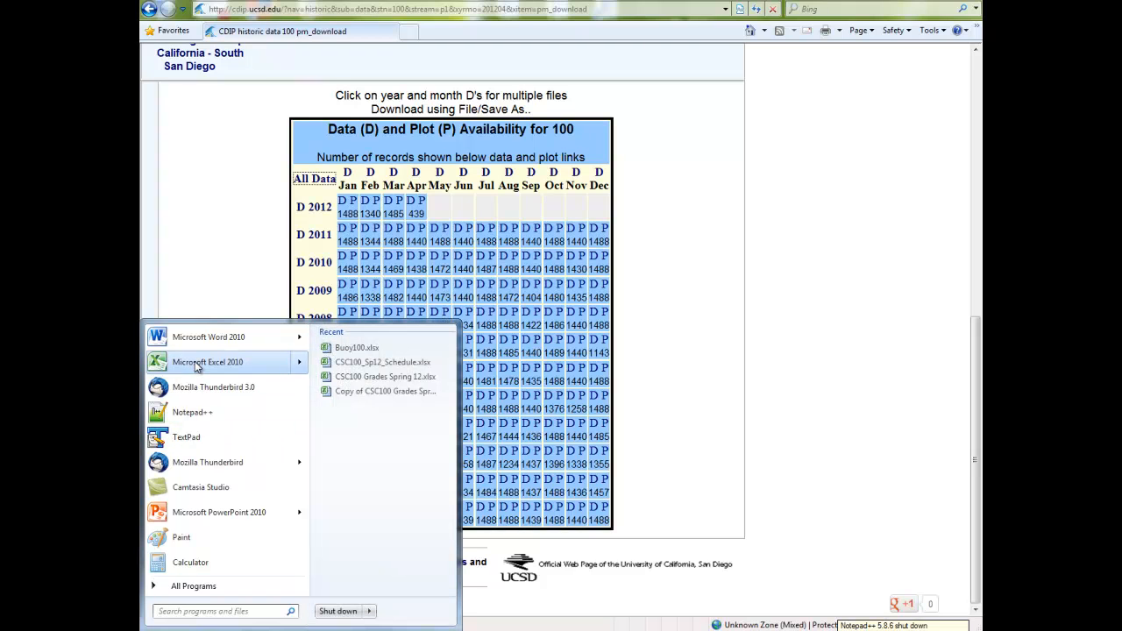
pyautogui.click(169, 363)
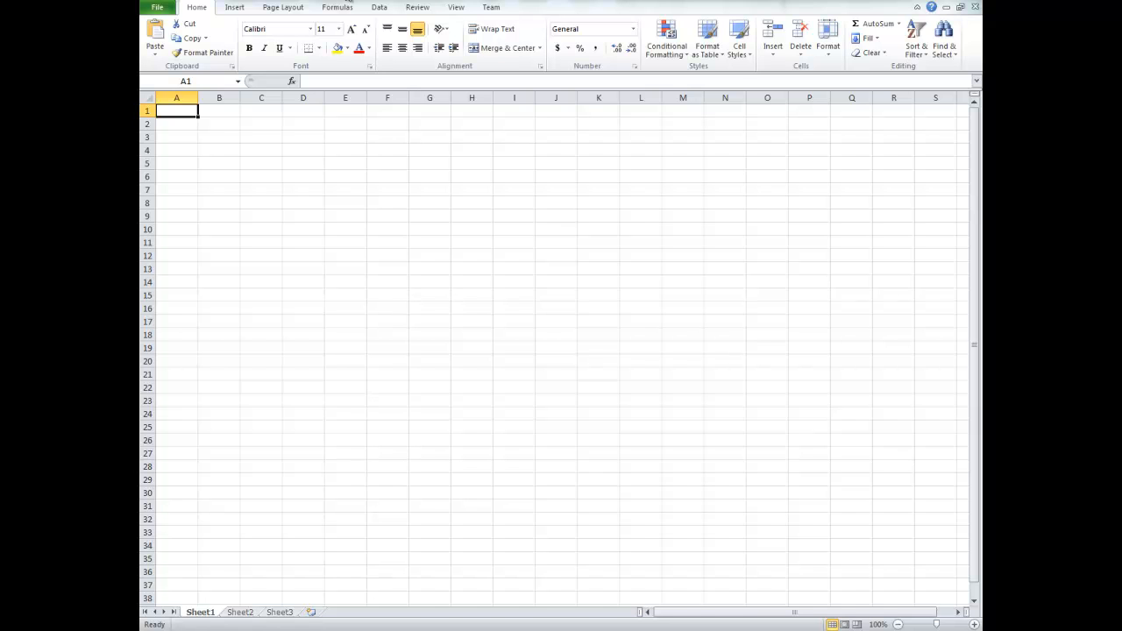
# - Start opening a file in Excel and browse to Desktop > public.www > CSC180 > Spreadsheets on the home network drive
pyautogui.click(156, 11)
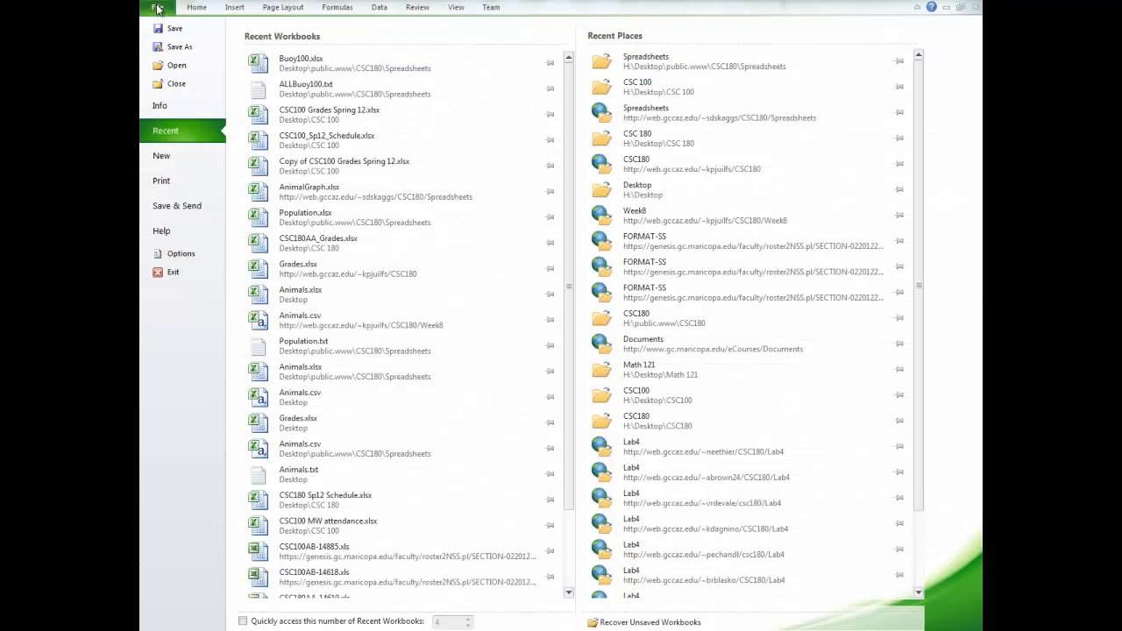
pyautogui.click(172, 67)
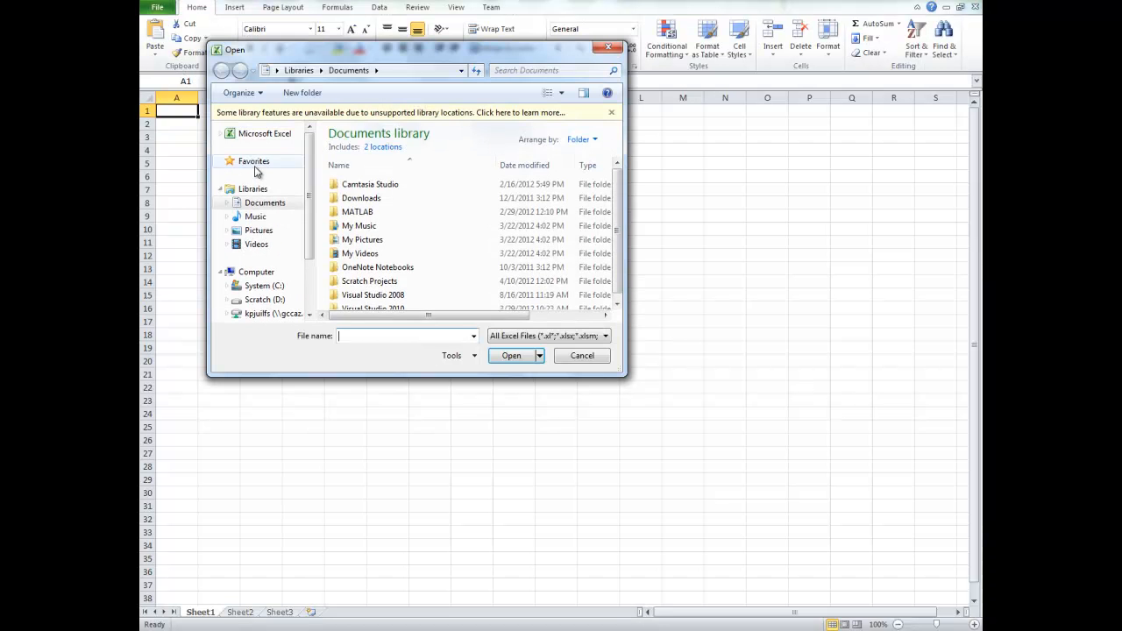
pyautogui.click(272, 313)
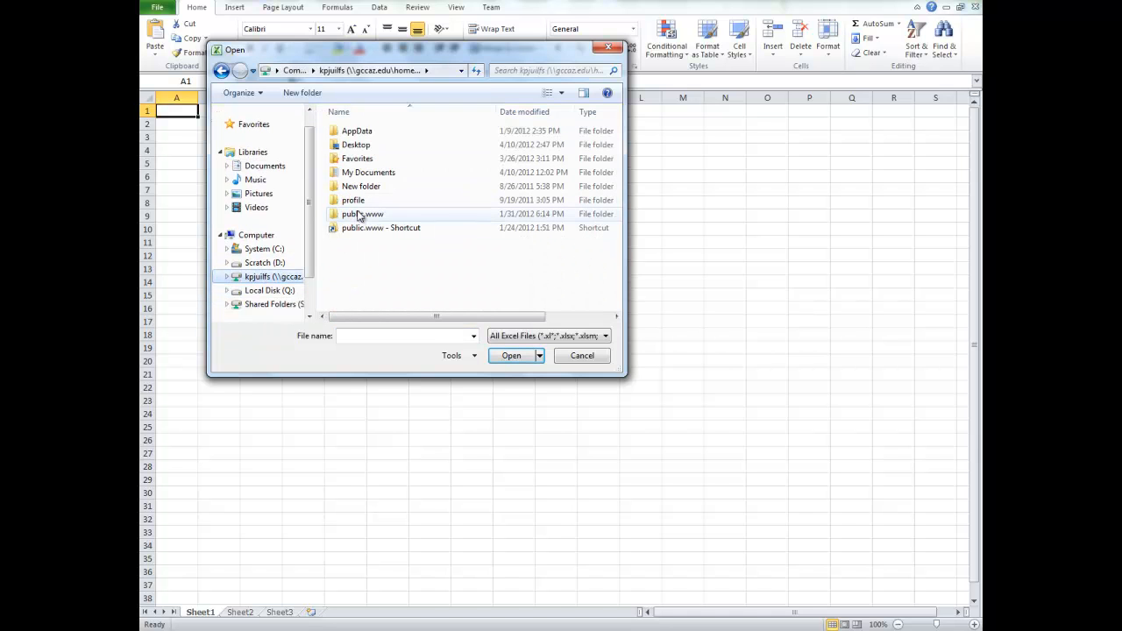
pyautogui.doubleClick(359, 147)
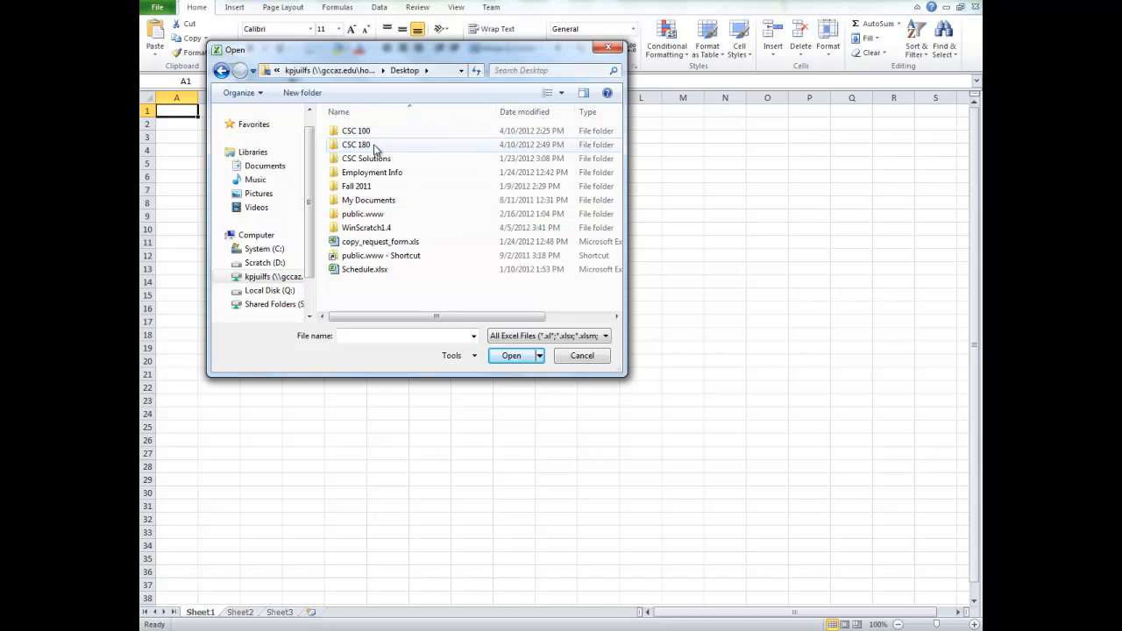
pyautogui.doubleClick(375, 219)
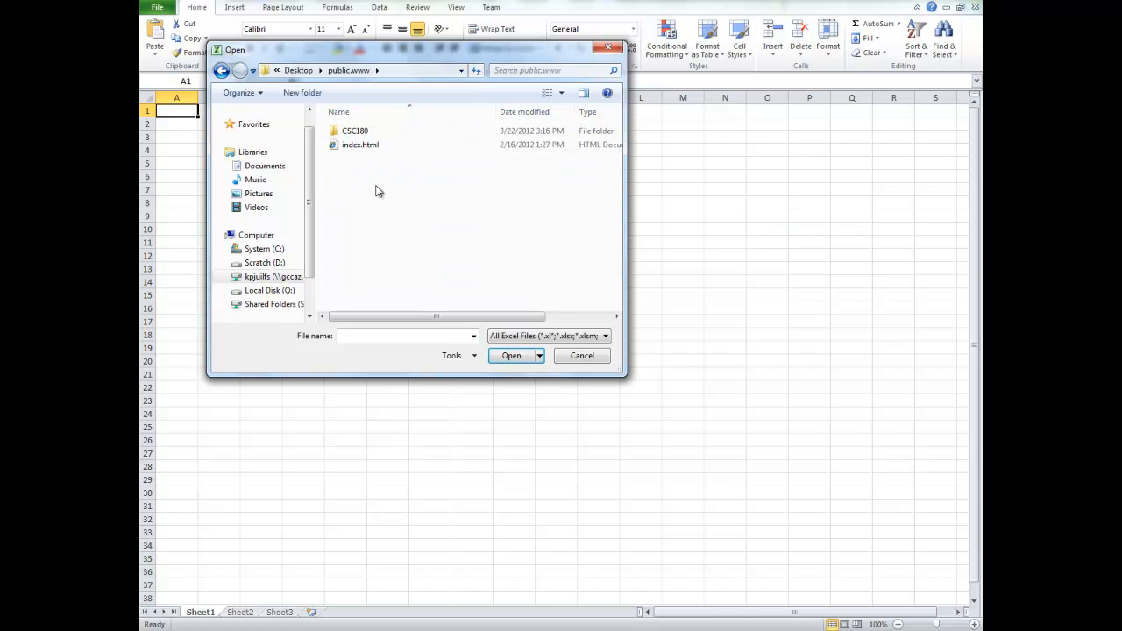
pyautogui.doubleClick(369, 134)
pyautogui.doubleClick(368, 143)
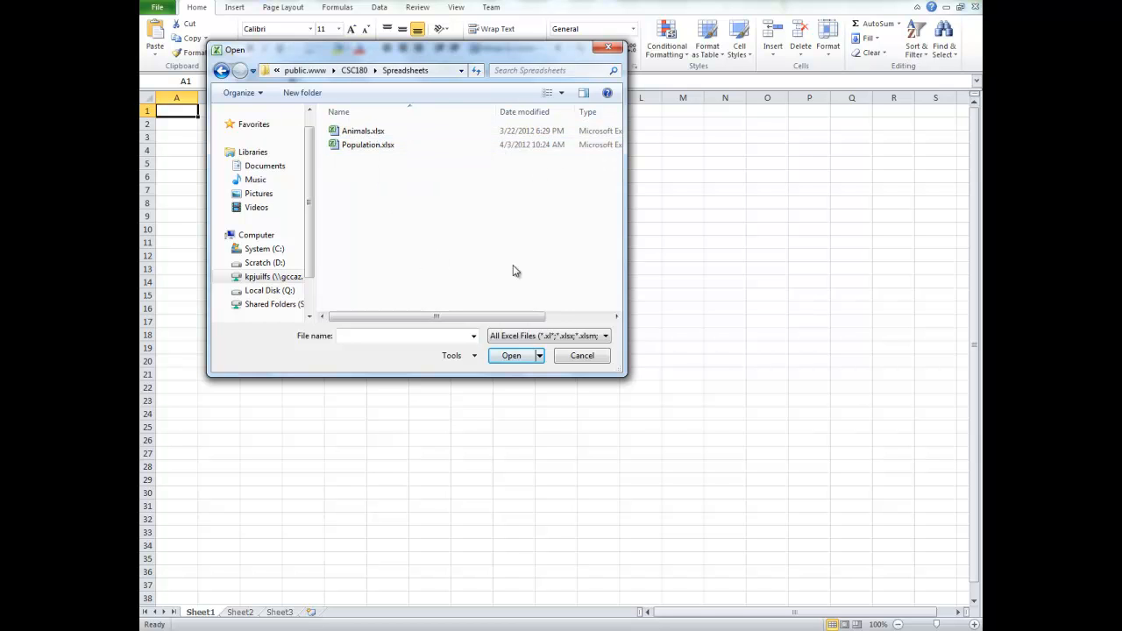
# - Show All Files in the folder and open ALLBuoy100.txt for text import
pyautogui.click(593, 334)
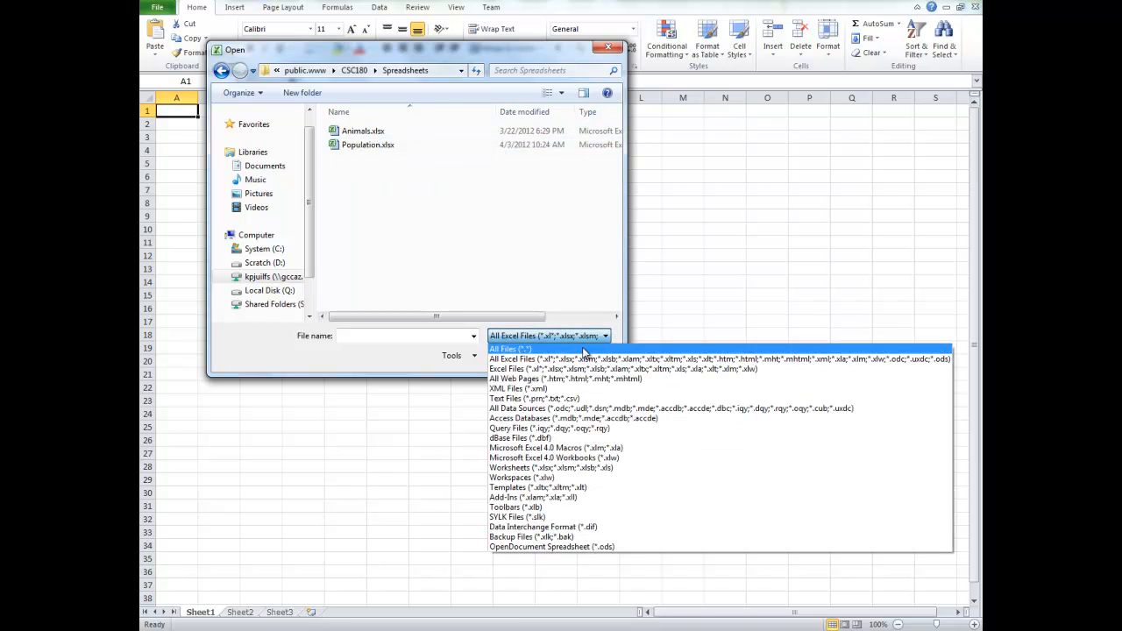
pyautogui.click(585, 351)
pyautogui.click(407, 134)
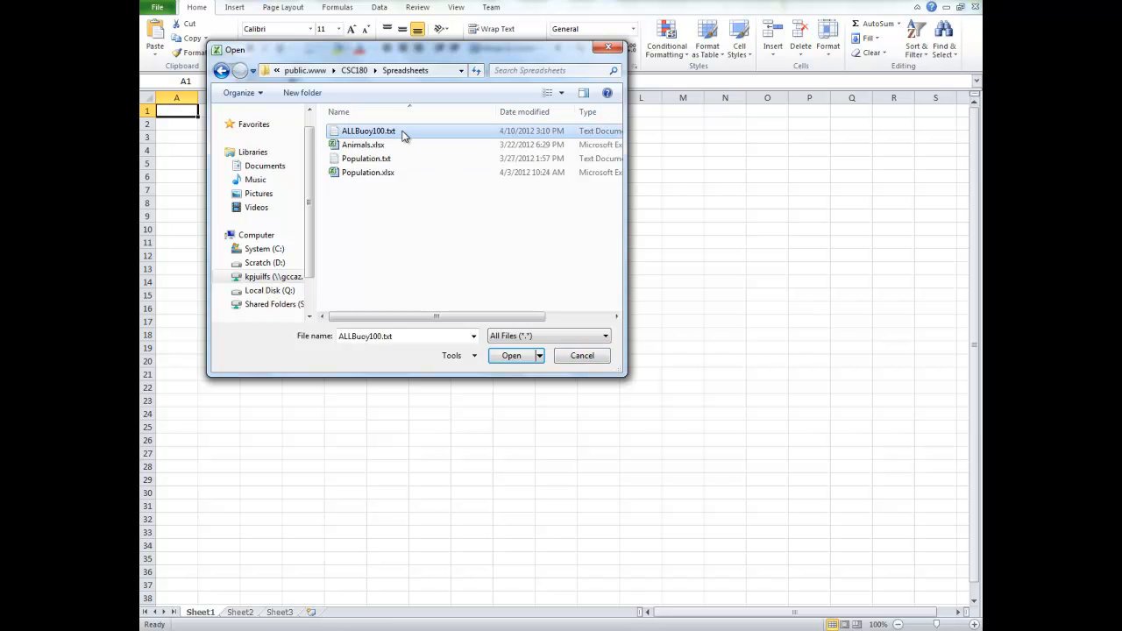
pyautogui.click(512, 356)
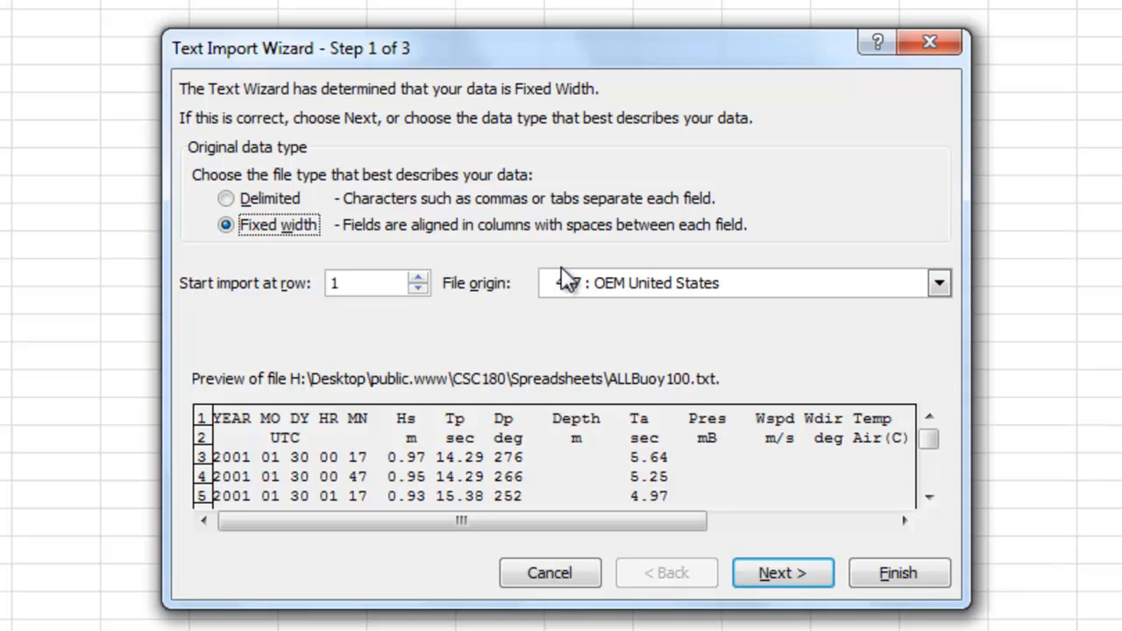
# - Examine the buoy data rows in the import preview to check that Fixed width suits the file
pyautogui.click(929, 497)
pyautogui.click(929, 497)
pyautogui.click(929, 497)
pyautogui.click(929, 497)
pyautogui.click(929, 497)
pyautogui.click(929, 497)
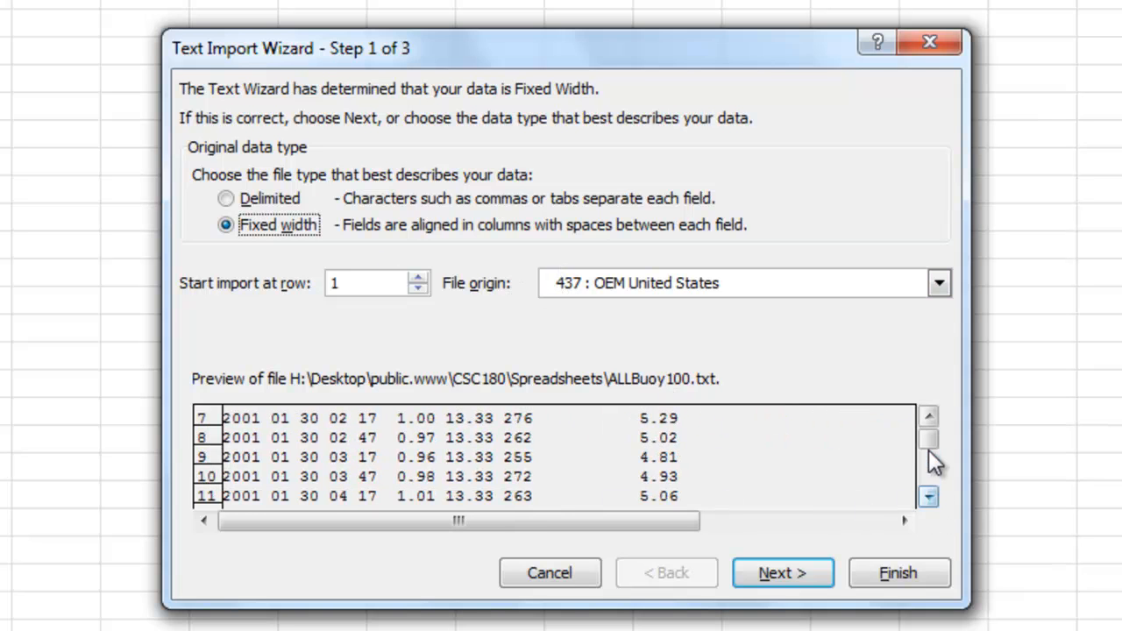
pyautogui.click(928, 417)
pyautogui.click(928, 417)
pyautogui.click(928, 418)
pyautogui.click(928, 417)
pyautogui.click(929, 417)
pyautogui.click(928, 417)
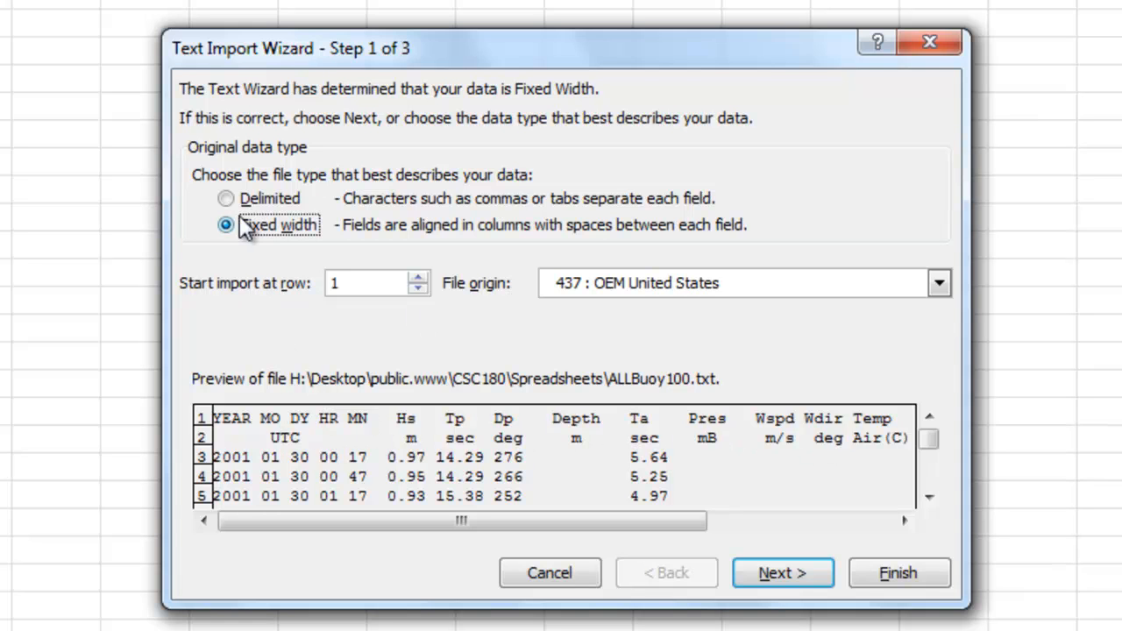
# - Accept Fixed width and, after checking the preview, add column breaks between Depth and Ta, Ta and Pres, Wspd and Wdir, and after Wdir
pyautogui.click(802, 572)
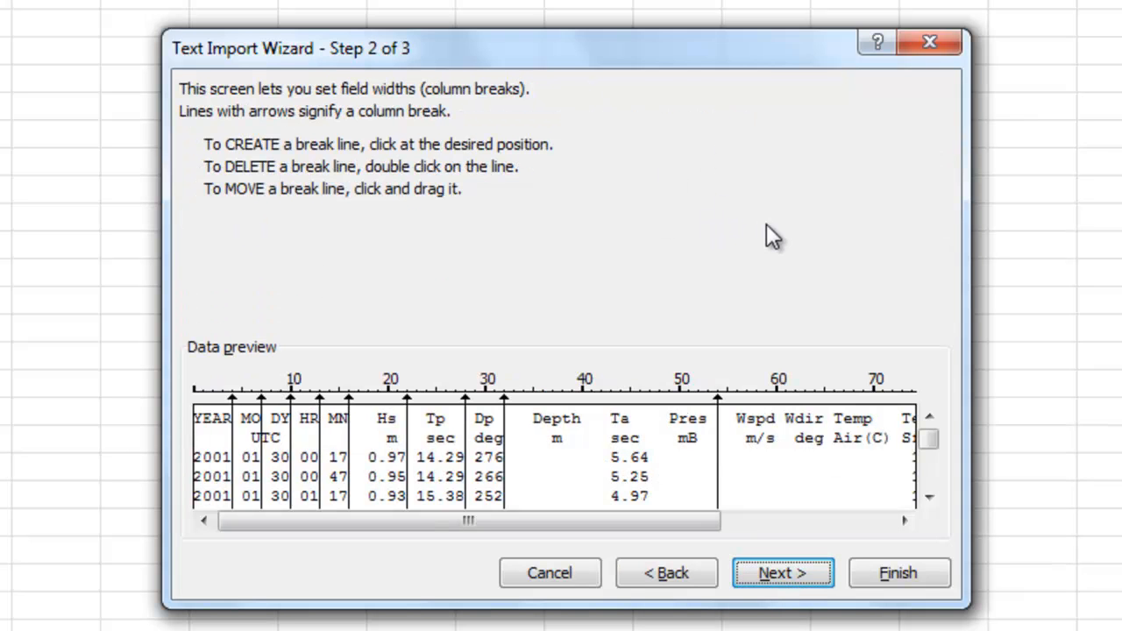
pyautogui.click(928, 496)
pyautogui.click(928, 496)
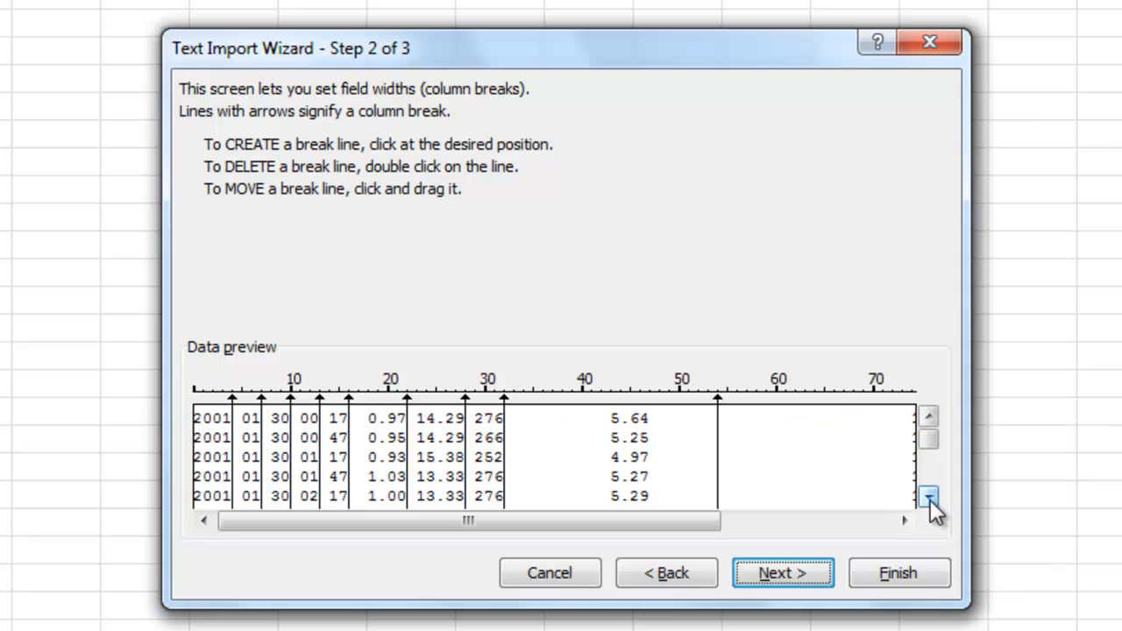
pyautogui.click(928, 417)
pyautogui.click(928, 417)
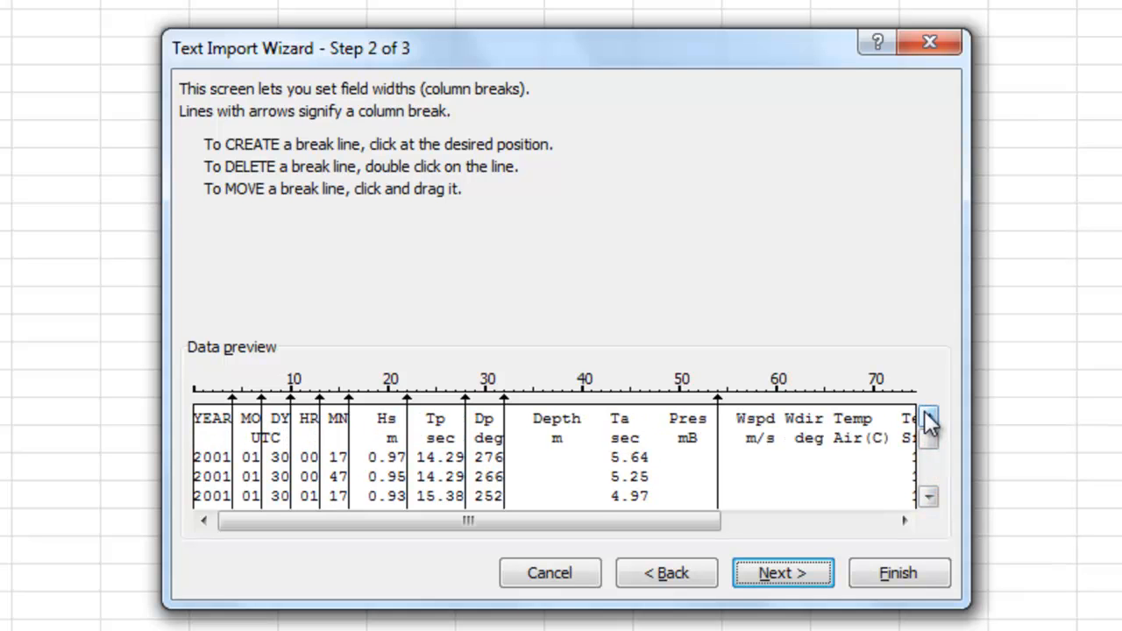
pyautogui.click(594, 455)
pyautogui.click(659, 444)
pyautogui.click(784, 451)
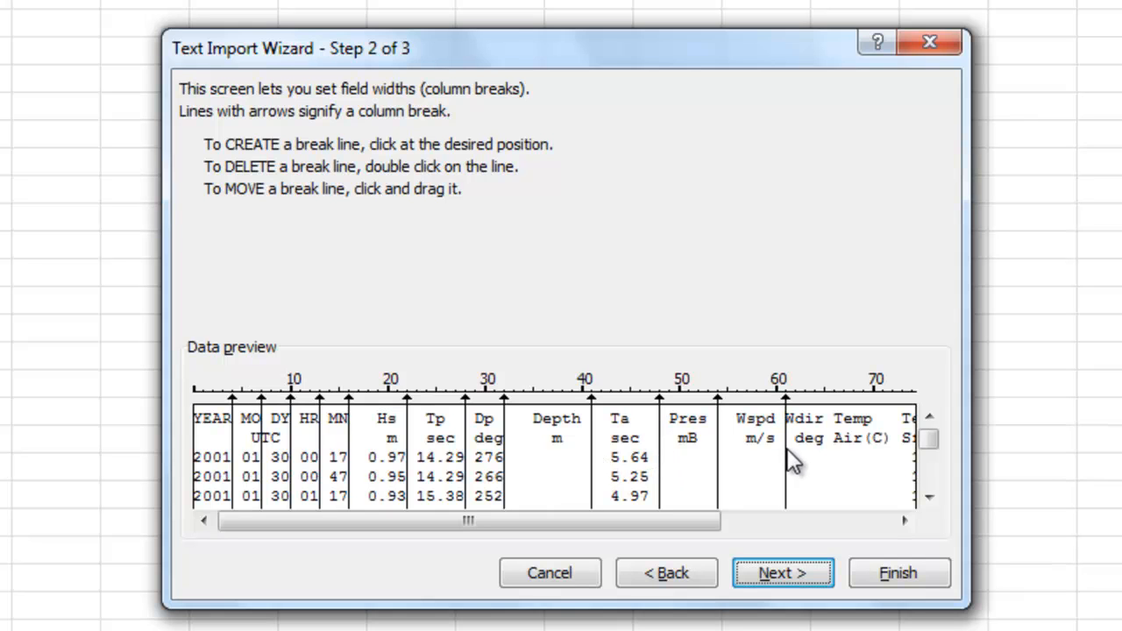
pyautogui.click(824, 454)
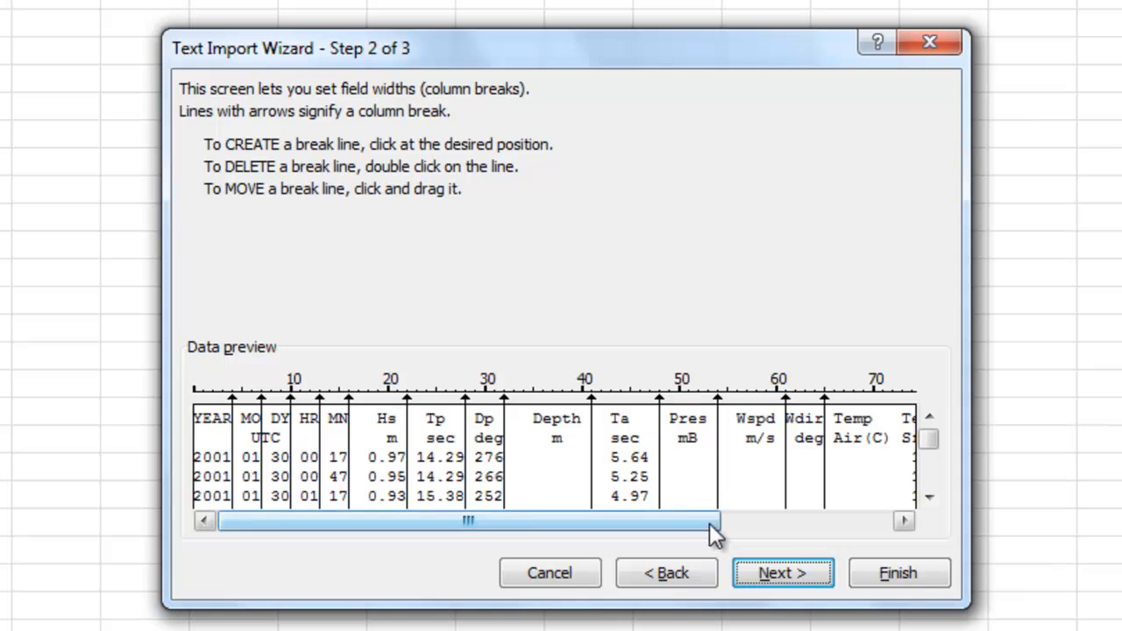
# - Add column breaks after Temp Air(C), Temp Sfc(C) and Temp Mid(C), and finish the text import
pyautogui.click(772, 520)
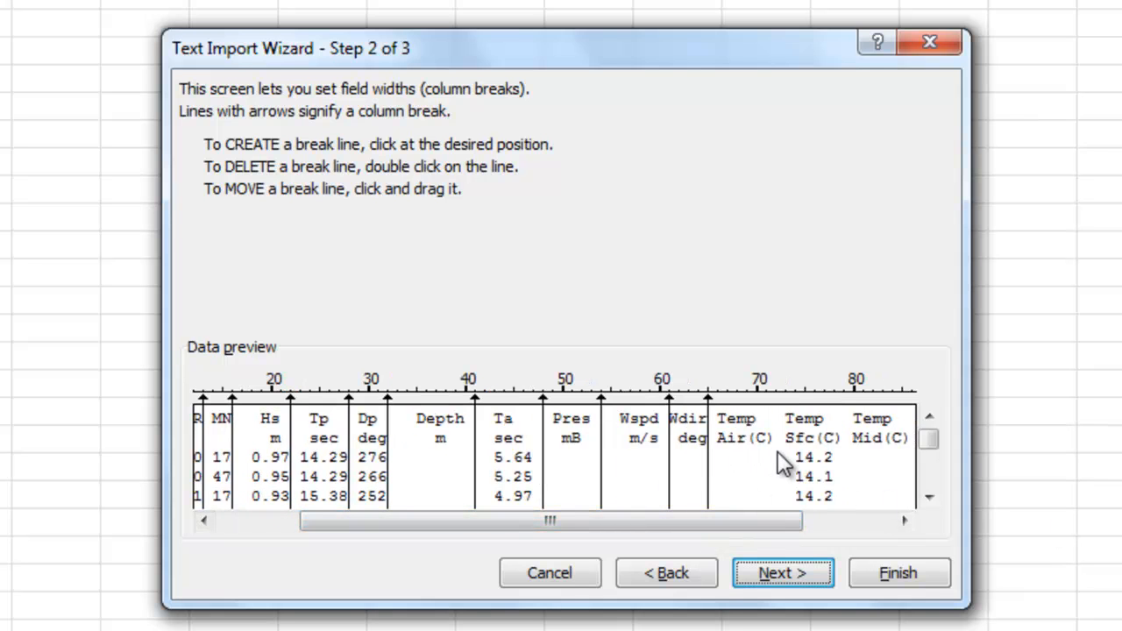
pyautogui.moveTo(784, 522); pyautogui.dragTo(855, 522)
pyautogui.click(671, 478)
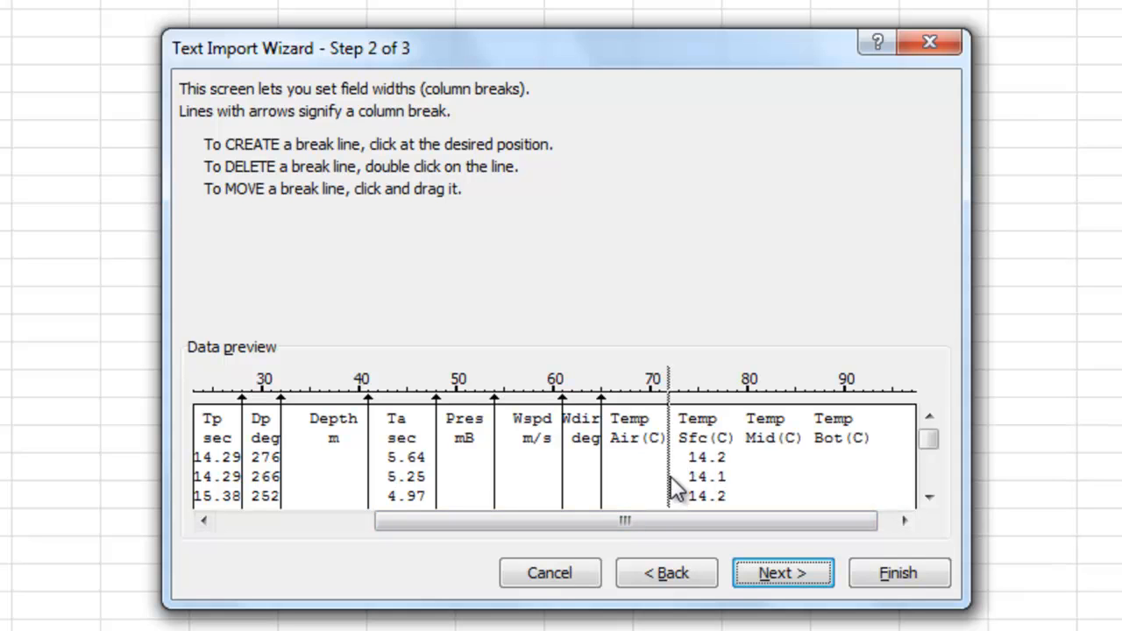
pyautogui.click(745, 473)
pyautogui.moveTo(768, 522)
pyautogui.mouseDown()
pyautogui.moveTo(847, 523)
pyautogui.moveTo(642, 520)
pyautogui.moveTo(553, 533)
pyautogui.moveTo(772, 532)
pyautogui.mouseUp()
pyautogui.click(784, 443)
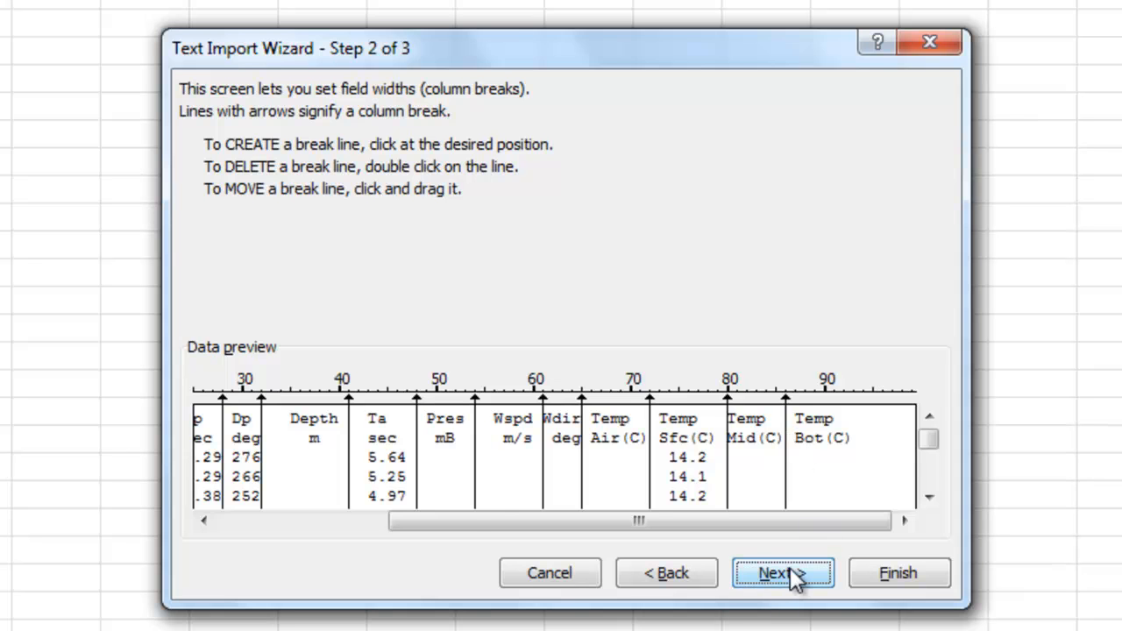
pyautogui.click(790, 567)
pyautogui.click(920, 580)
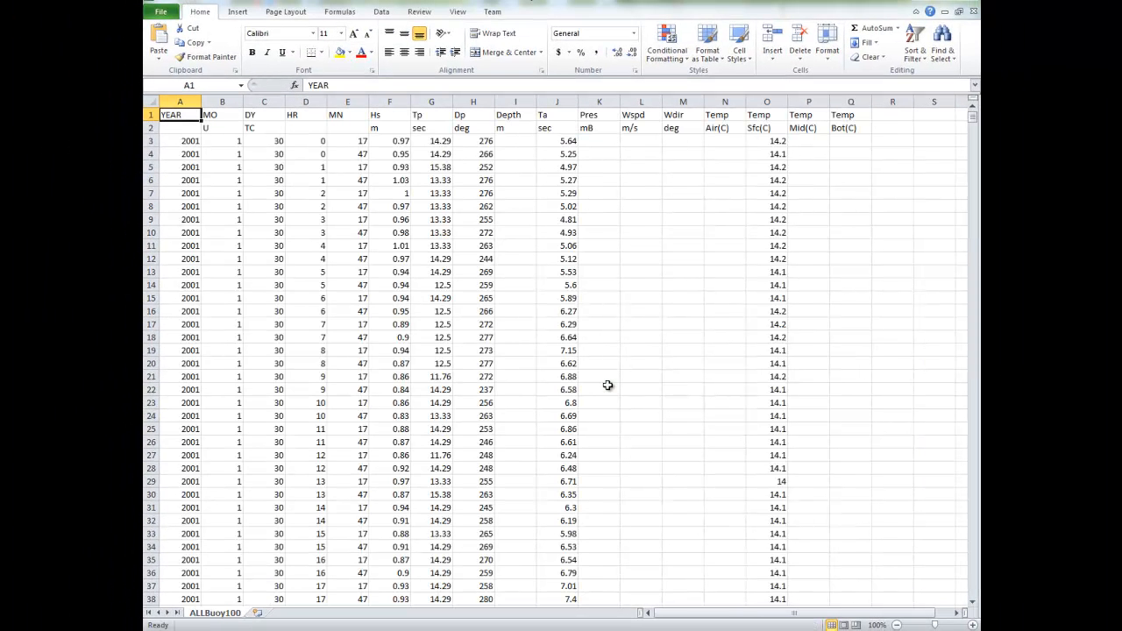
# - Review the imported columns one by one from YEAR through Ta to check that the data is split properly
pyautogui.click(178, 102)
pyautogui.click(223, 102)
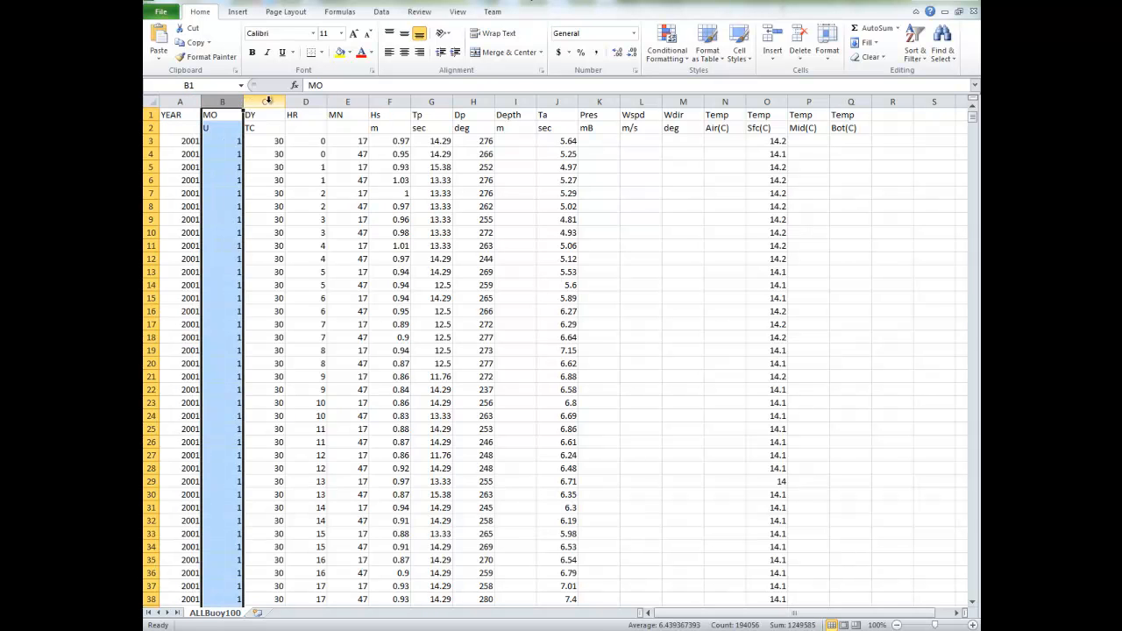
pyautogui.click(267, 101)
pyautogui.click(306, 102)
pyautogui.click(347, 102)
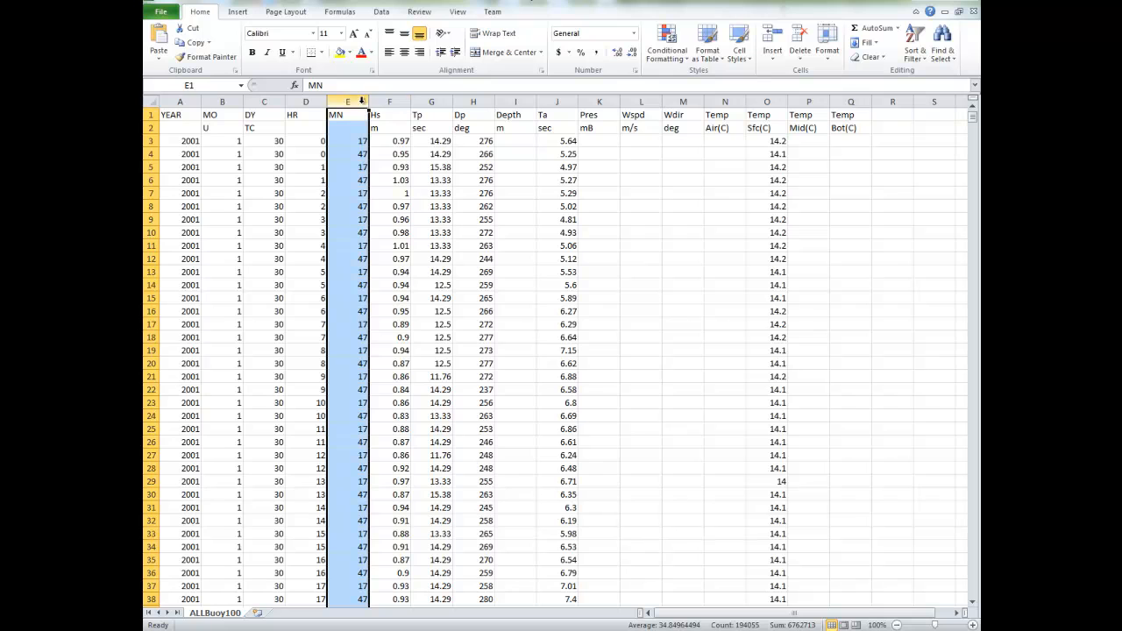
pyautogui.click(383, 100)
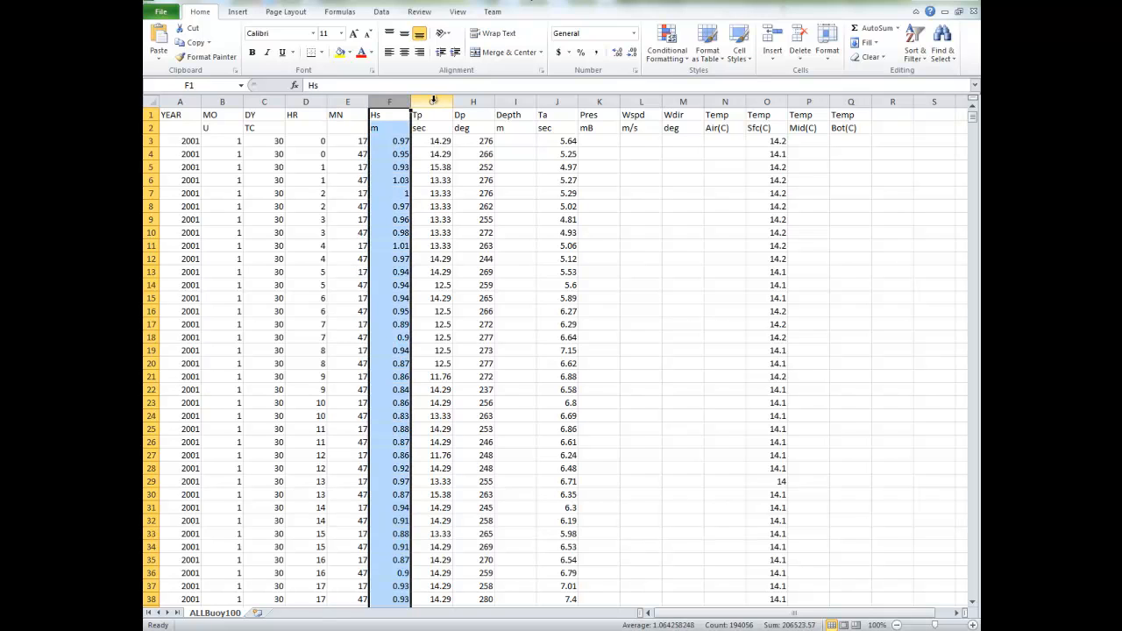
pyautogui.click(432, 100)
pyautogui.click(477, 101)
pyautogui.click(521, 101)
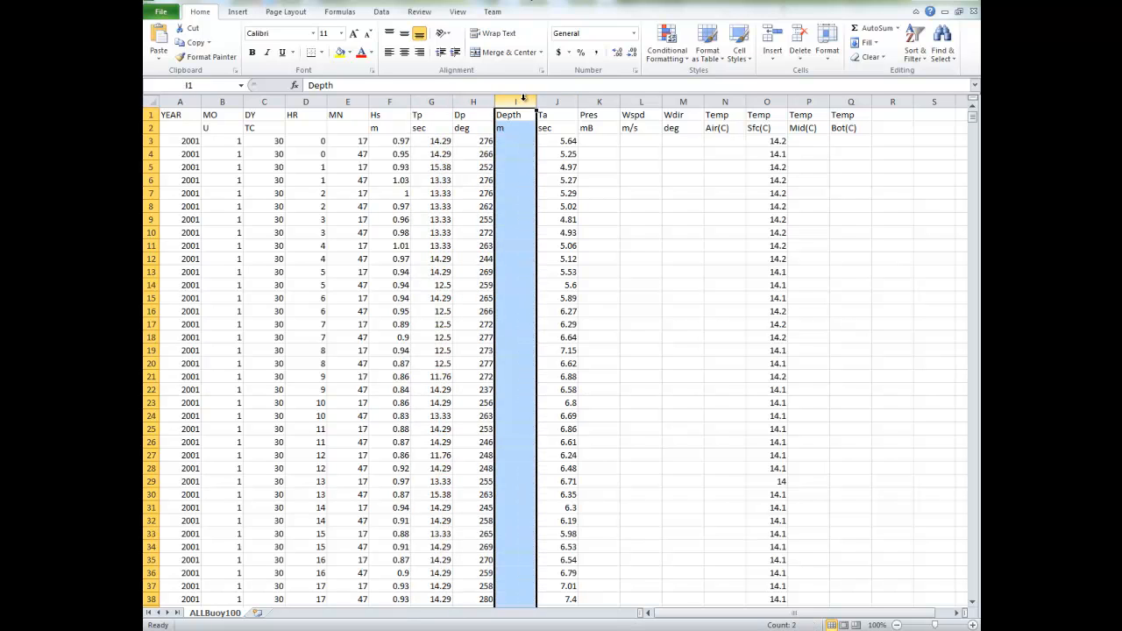
pyautogui.click(557, 101)
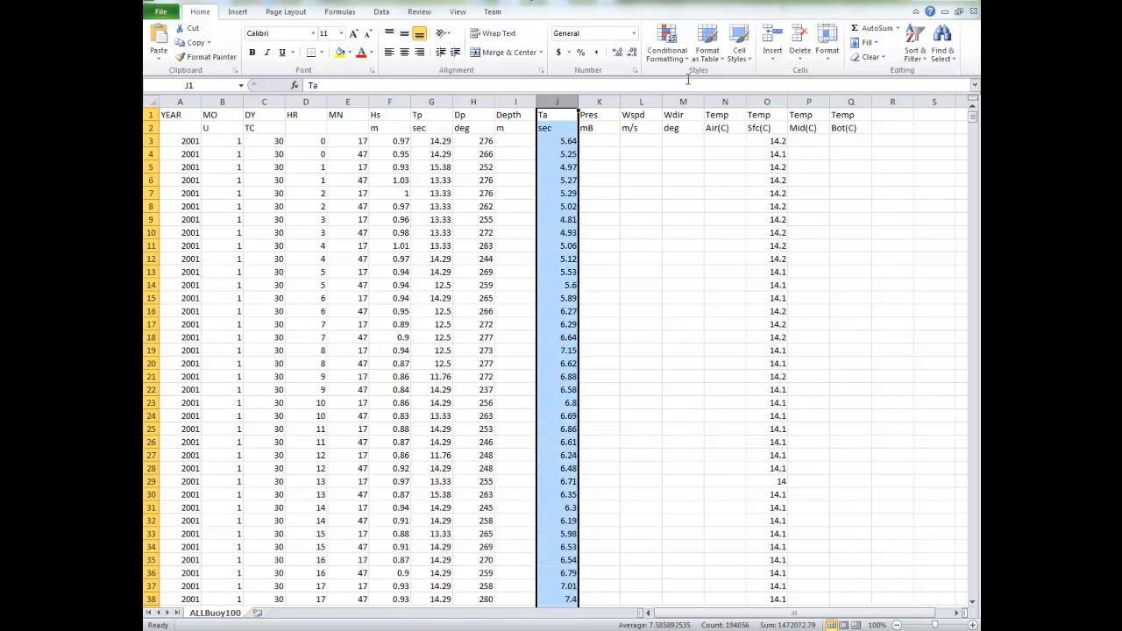
# - Switch to the Word instructions and read from the Step 4 import and save directions through Step 6
pyautogui.click(295, 629)
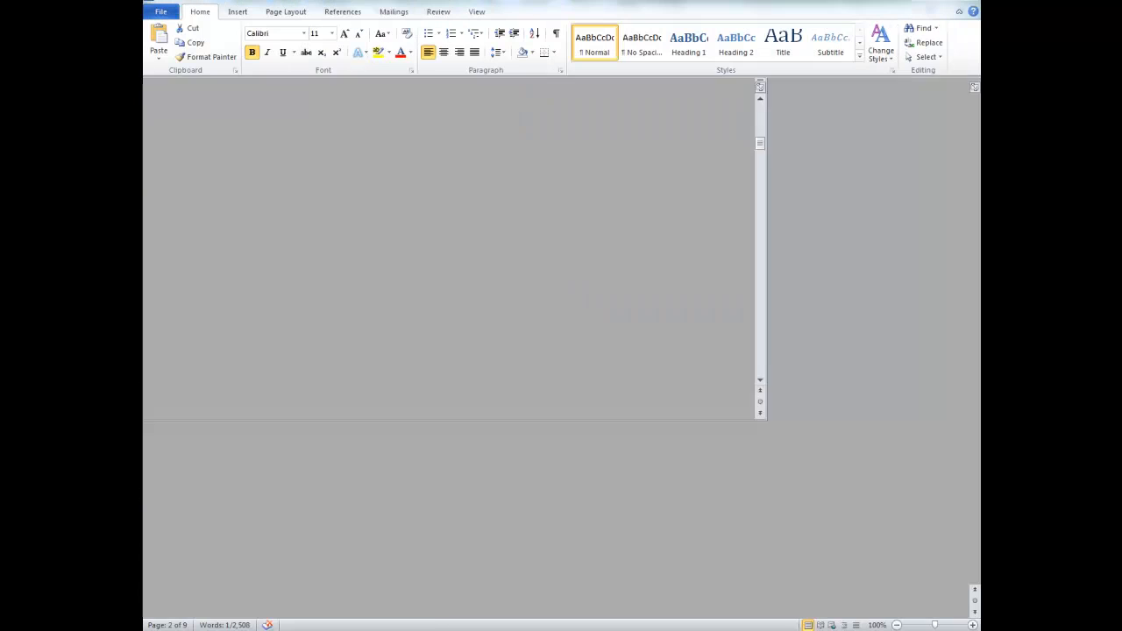
pyautogui.scroll(-5, 539, 446)
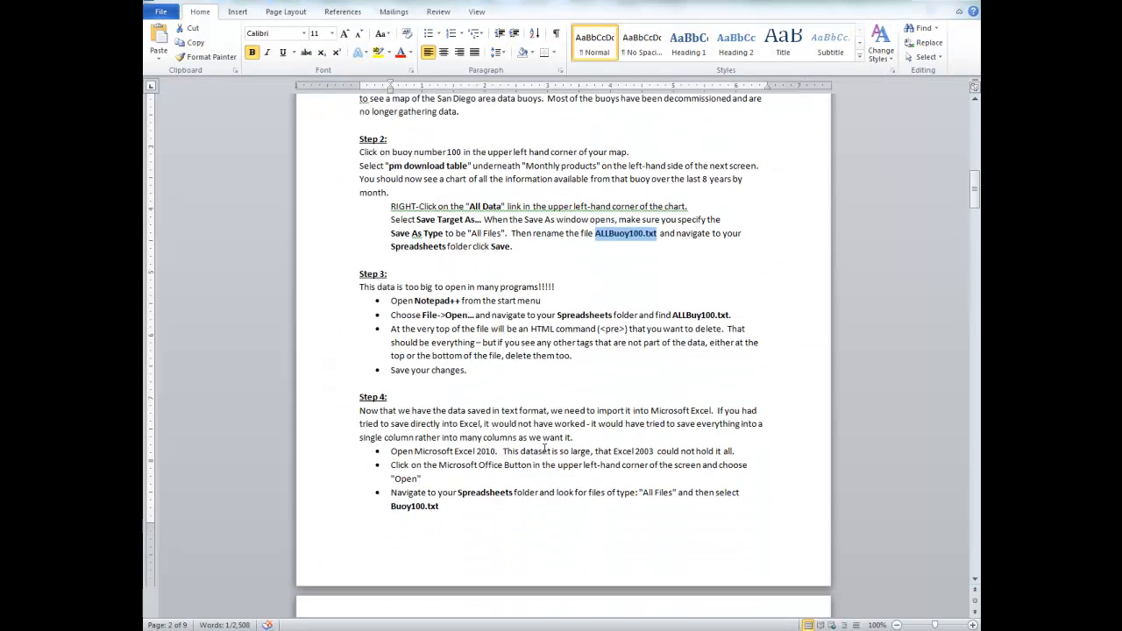
pyautogui.scroll(-4, 545, 449)
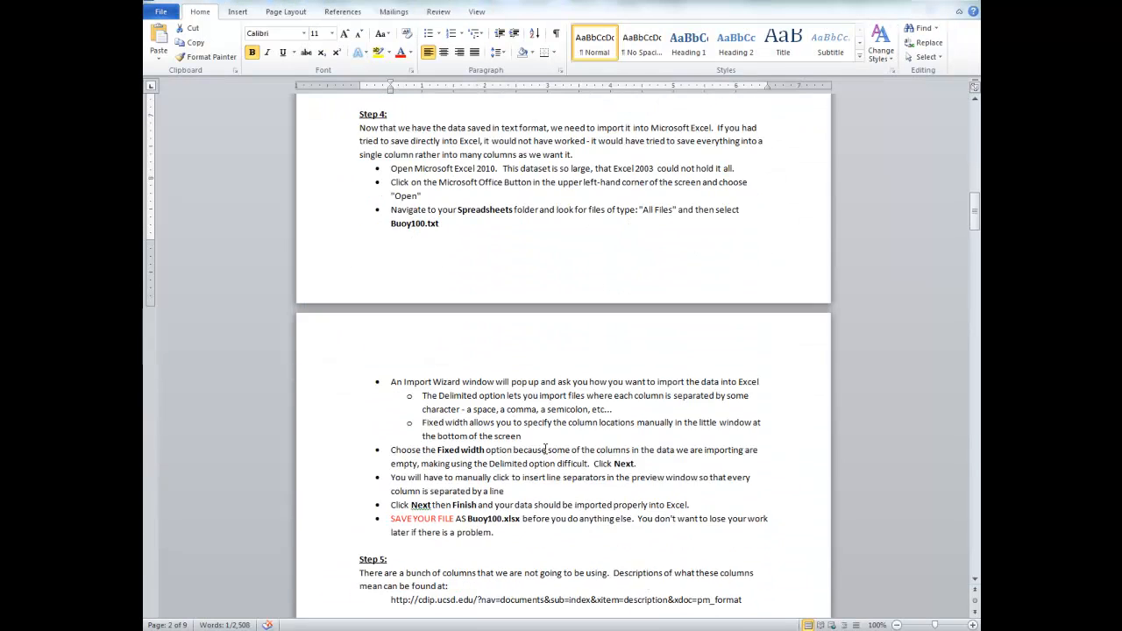
pyautogui.scroll(-2, 544, 449)
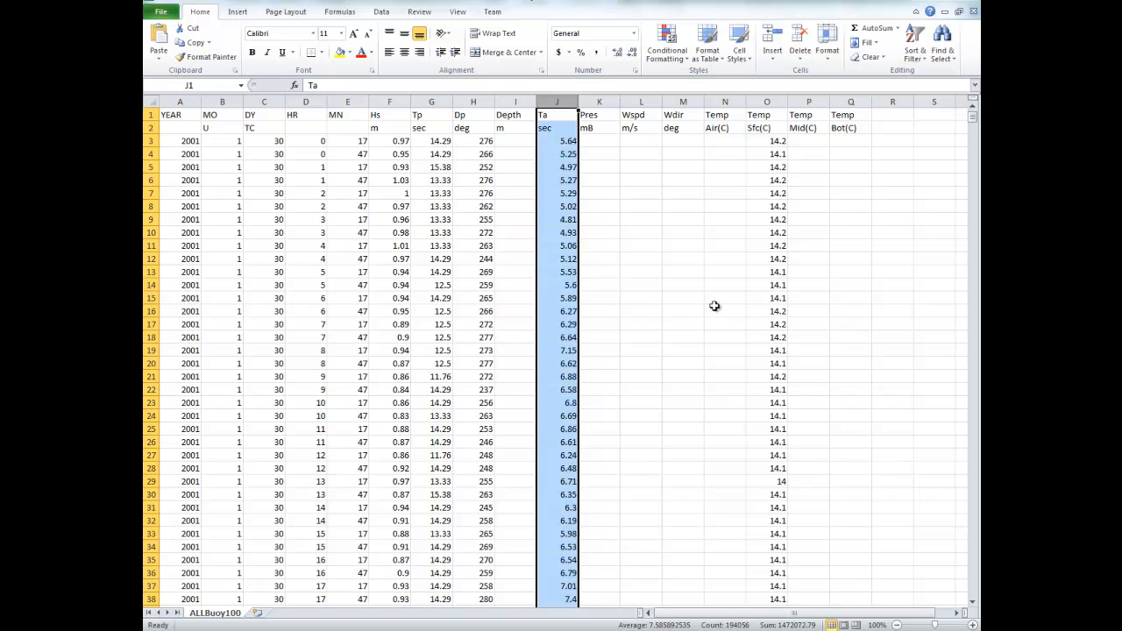
# - Return to the Excel sheet and identify the columns to keep: YEAR, MO, DY and Temp Sfc(C)
pyautogui.click(714, 306)
pyautogui.click(180, 101)
pyautogui.click(221, 101)
pyautogui.click(265, 102)
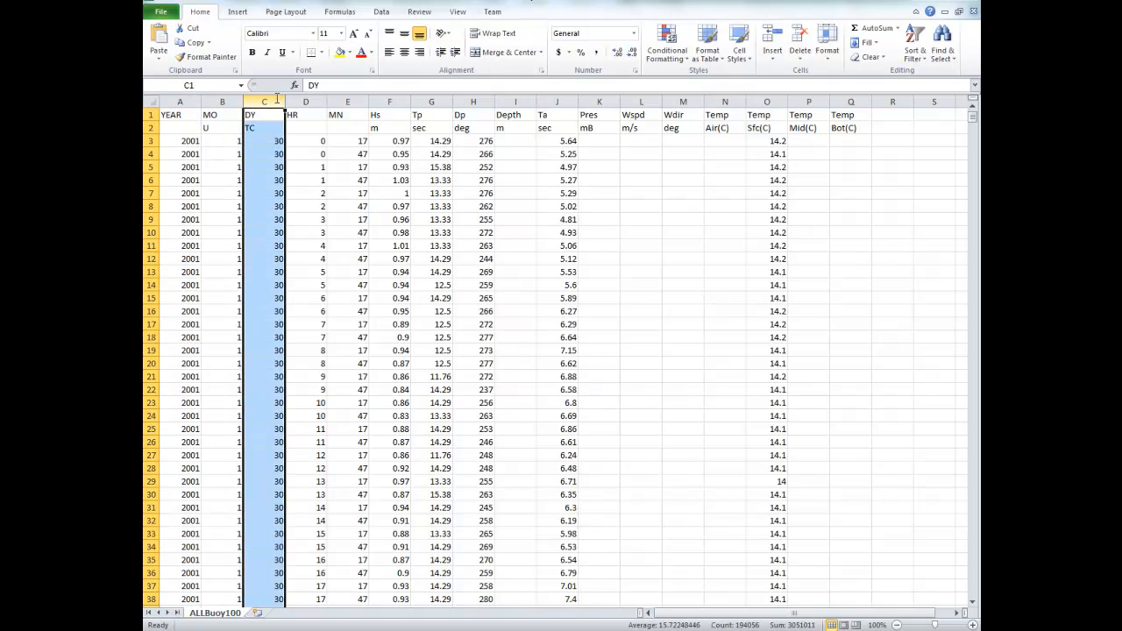
pyautogui.click(762, 101)
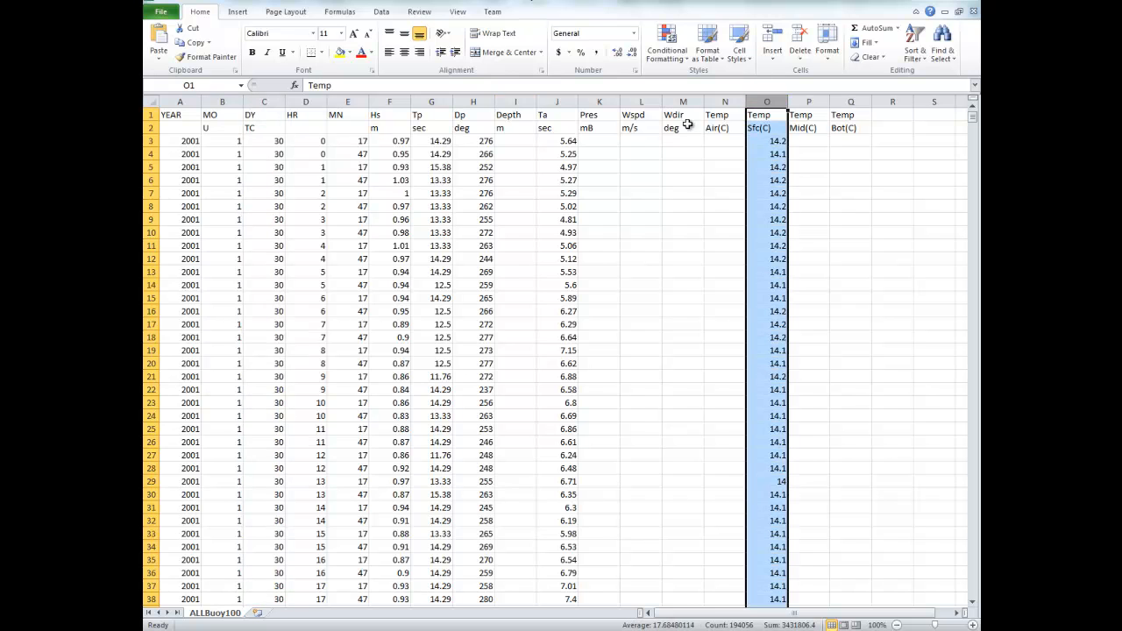
# - Delete columns D through N, from HR to Temp Air(C)
pyautogui.click(307, 101)
pyautogui.moveTo(328, 97); pyautogui.dragTo(728, 106)
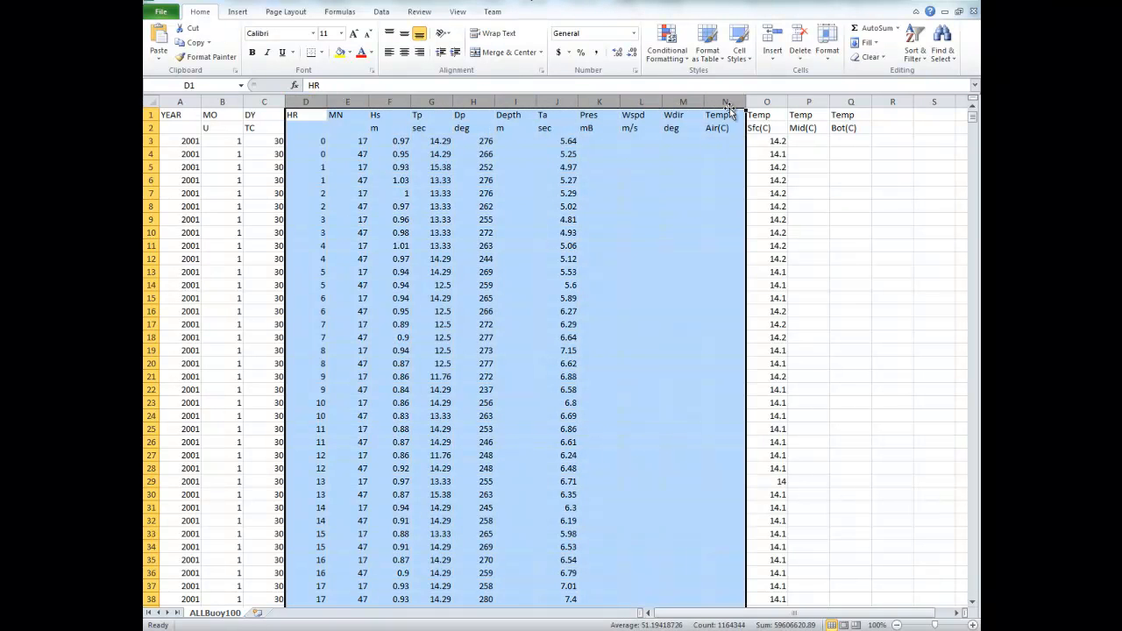
pyautogui.rightClick(468, 101)
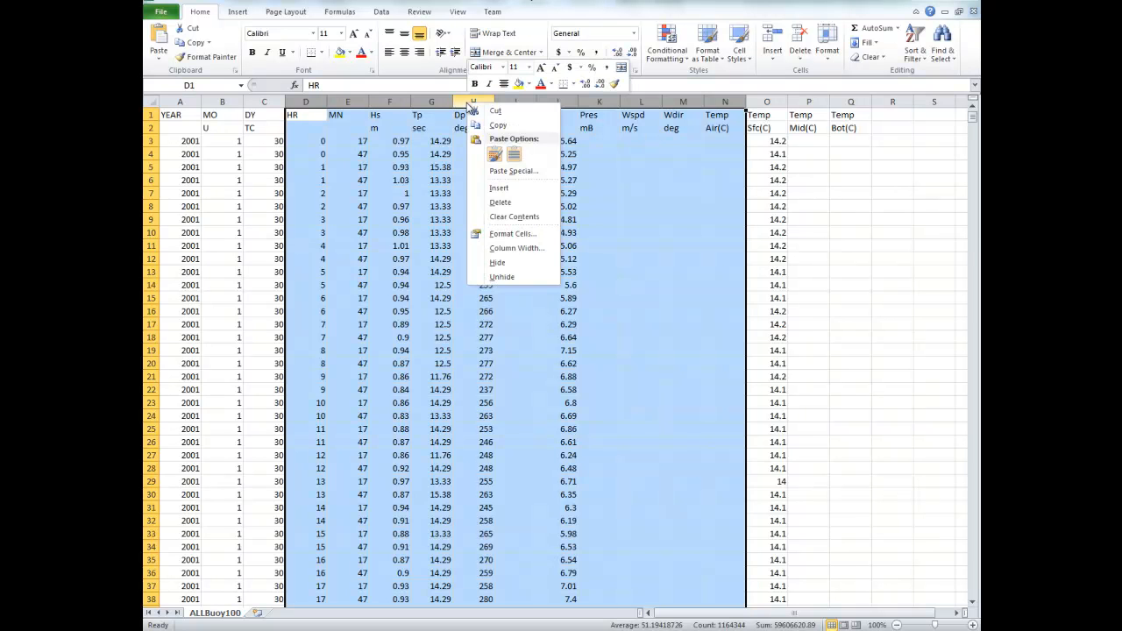
pyautogui.click(500, 203)
# - Delete the Temp Mid(C) and Temp Bot(C) columns
pyautogui.moveTo(347, 98); pyautogui.dragTo(388, 98)
pyautogui.rightClick(389, 102)
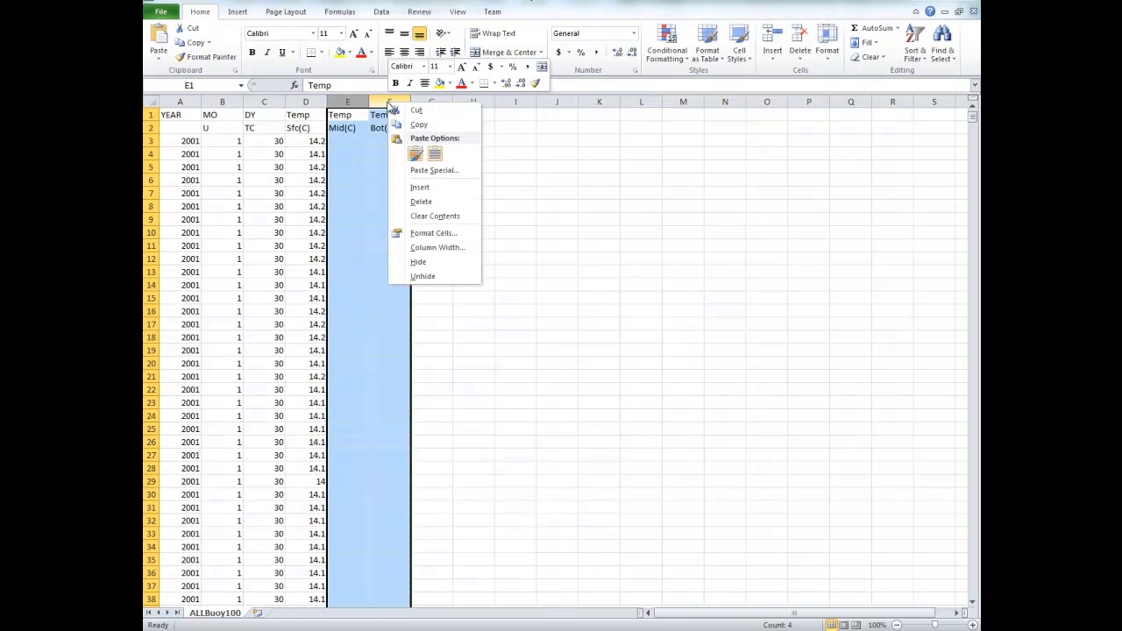
pyautogui.click(422, 201)
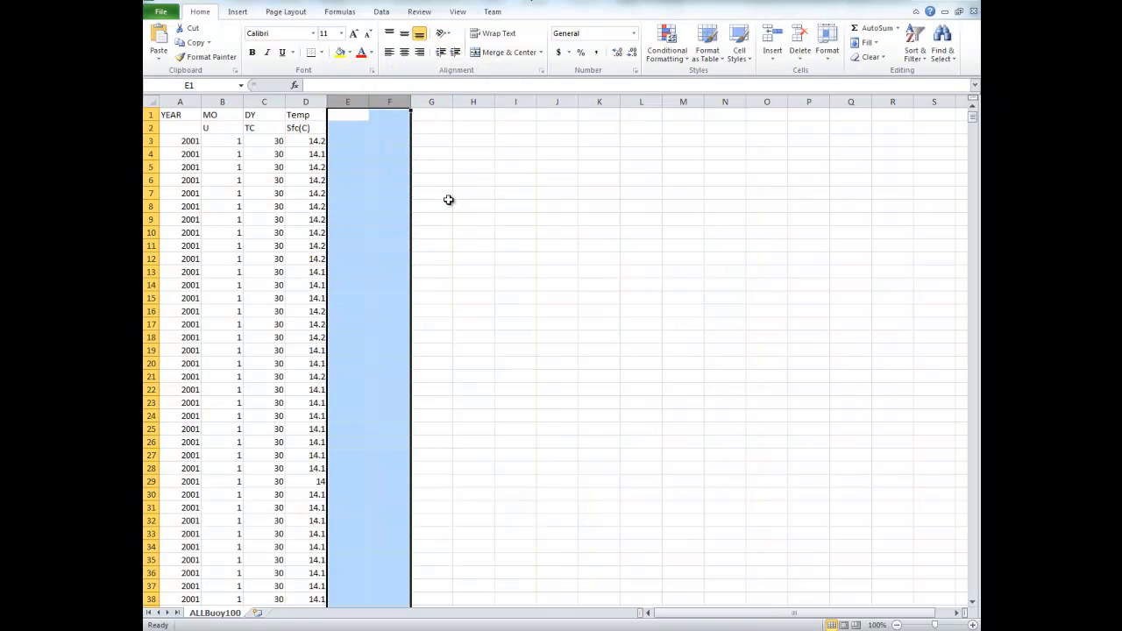
# - Look over the remaining data columns and check the saving instructions in the Word document
pyautogui.scroll(-1, 500, 191)
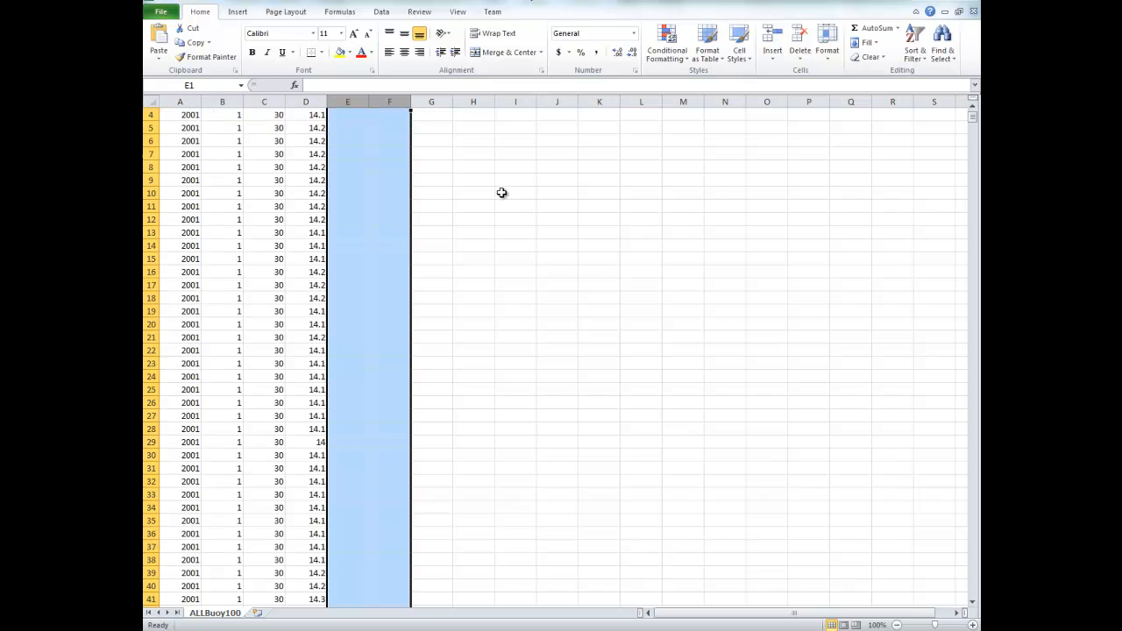
pyautogui.scroll(1, 500, 191)
pyautogui.click(415, 188)
pyautogui.hotkey('alt', 'Tab')
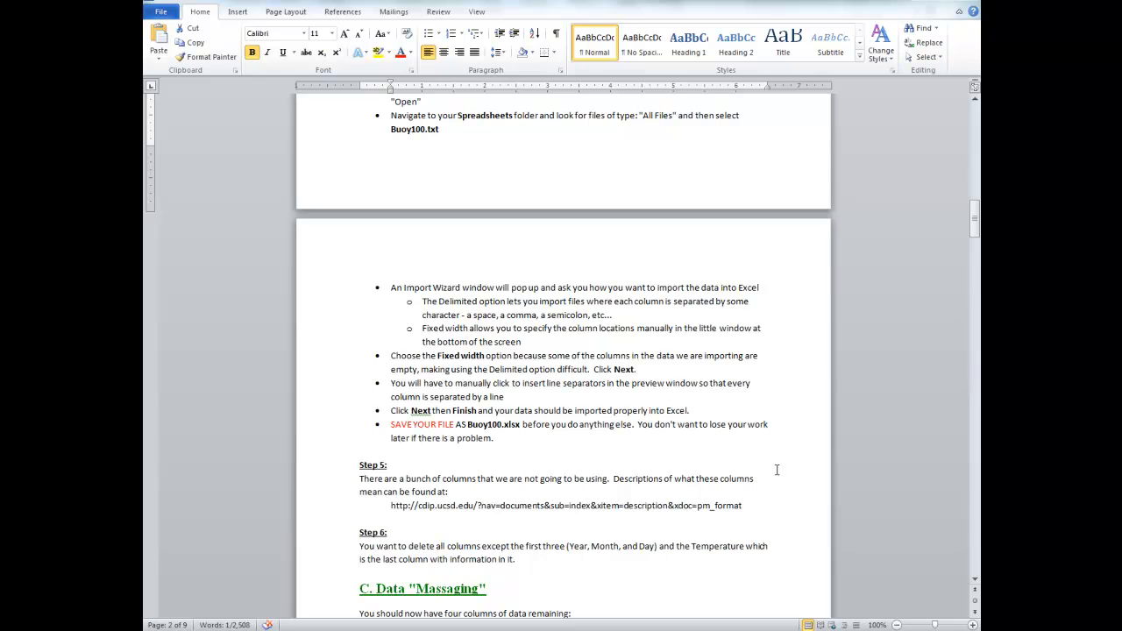
pyautogui.hotkey('alt', 'Tab')
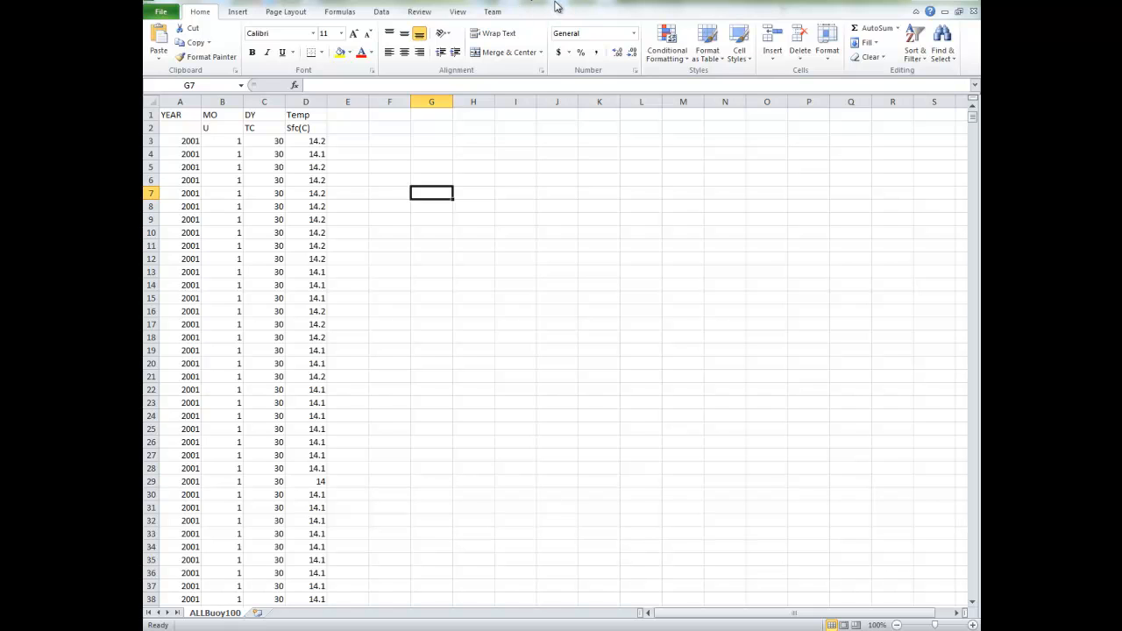
pyautogui.hotkey('ctrl', 's')
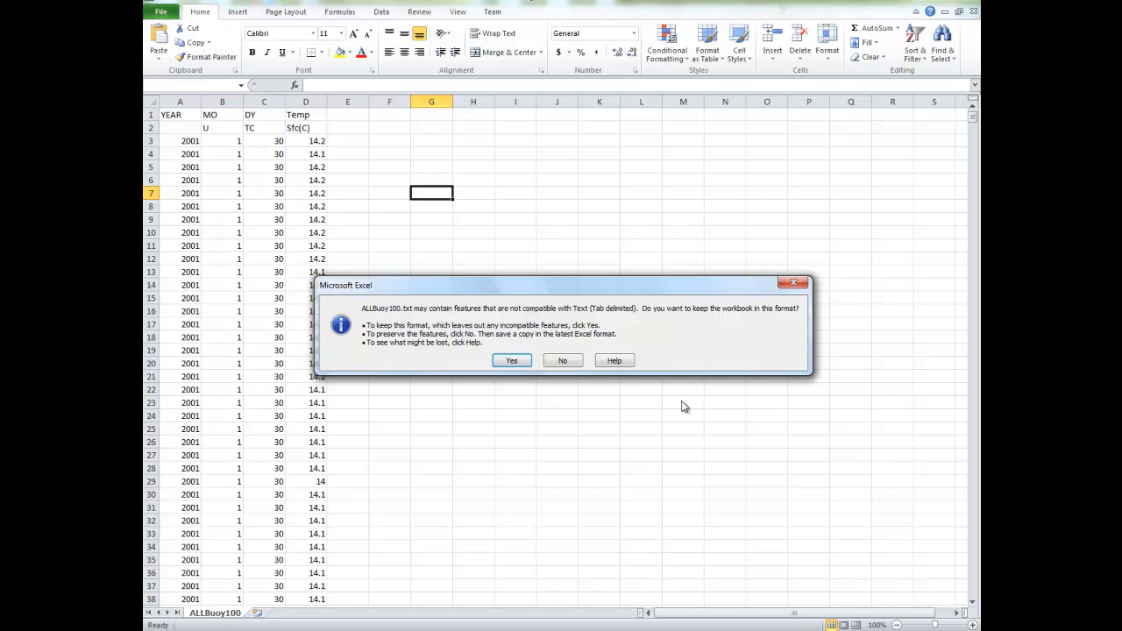
pyautogui.click(793, 282)
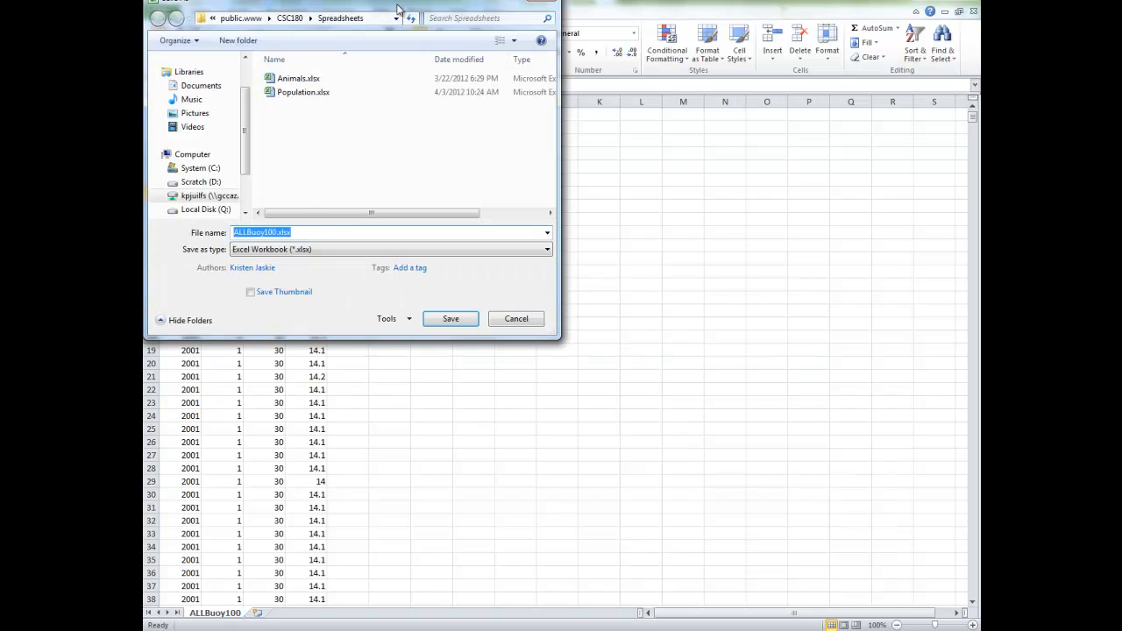
pyautogui.click(540, 3)
# - Save a copy in the Spreadsheets folder as an Excel Workbook (*.xlsx) named Buoy100.xlsx
pyautogui.click(162, 12)
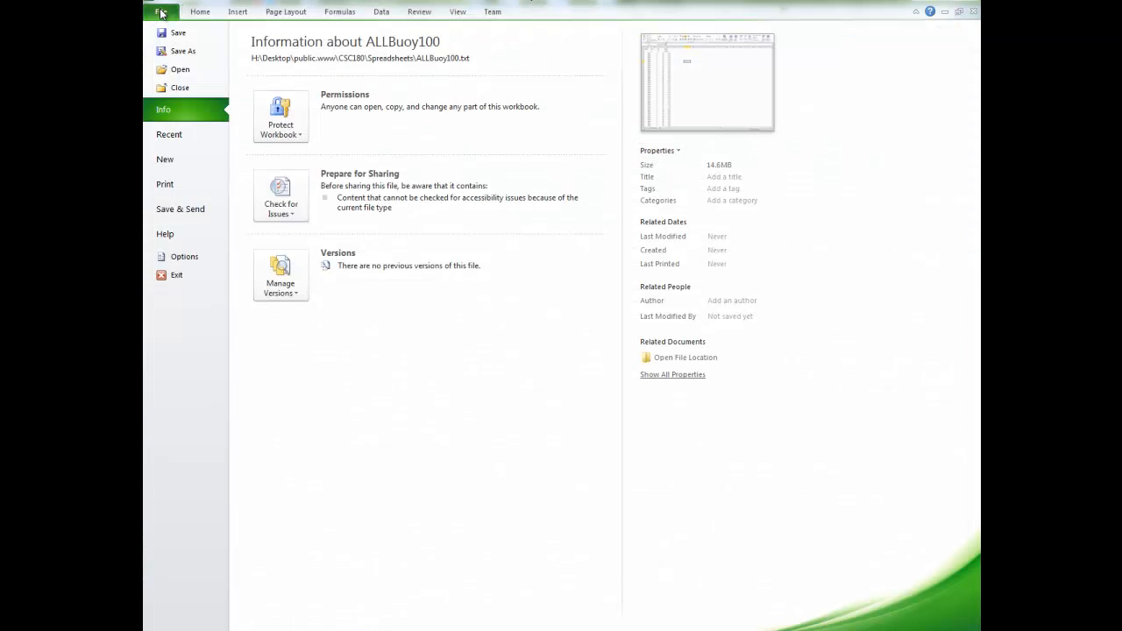
pyautogui.click(181, 51)
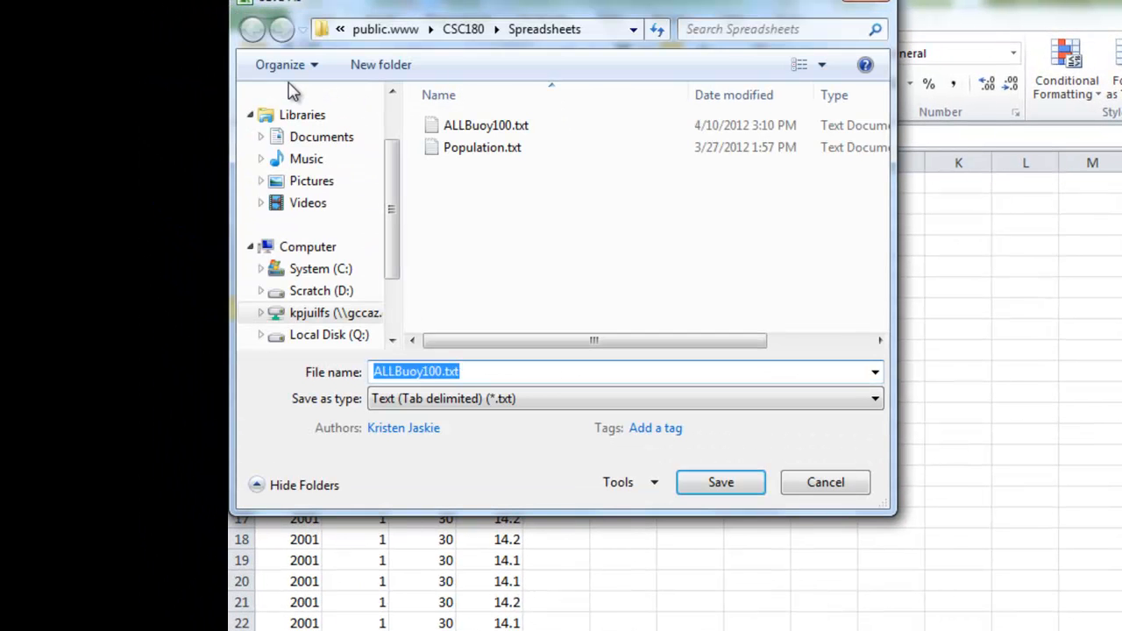
pyautogui.click(427, 402)
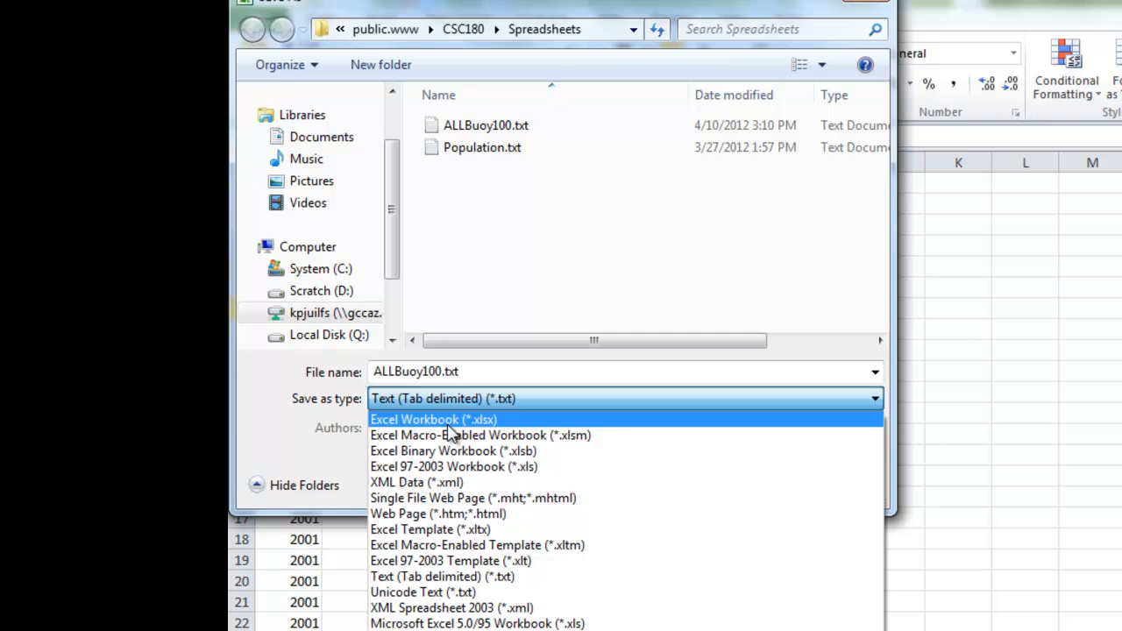
pyautogui.click(451, 424)
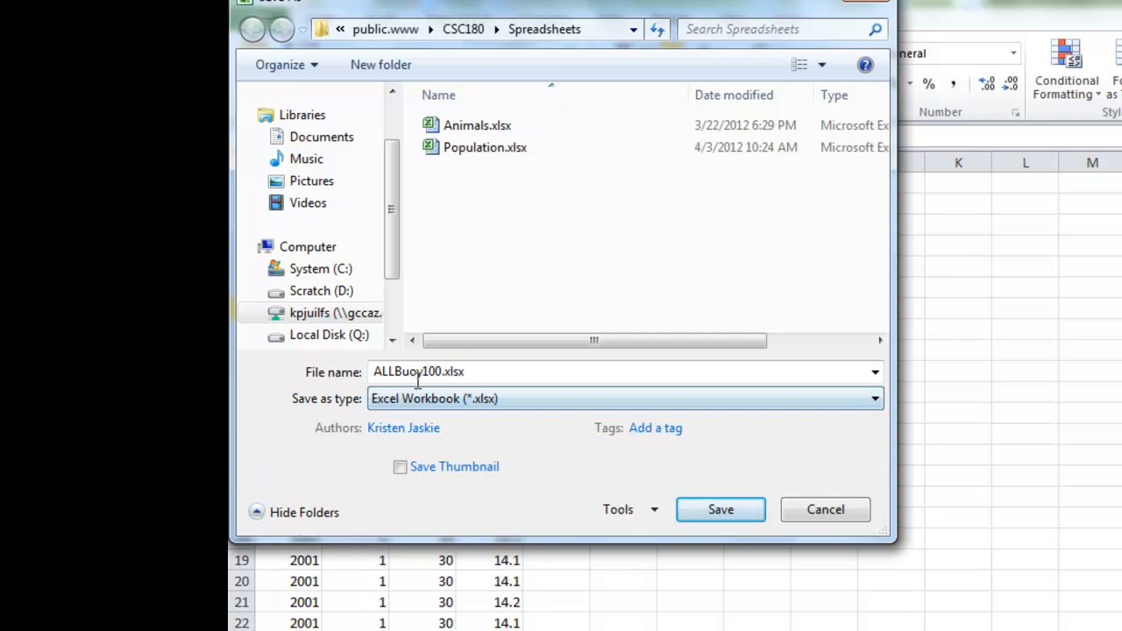
pyautogui.click(394, 371)
pyautogui.moveTo(394, 371); pyautogui.dragTo(311, 376)
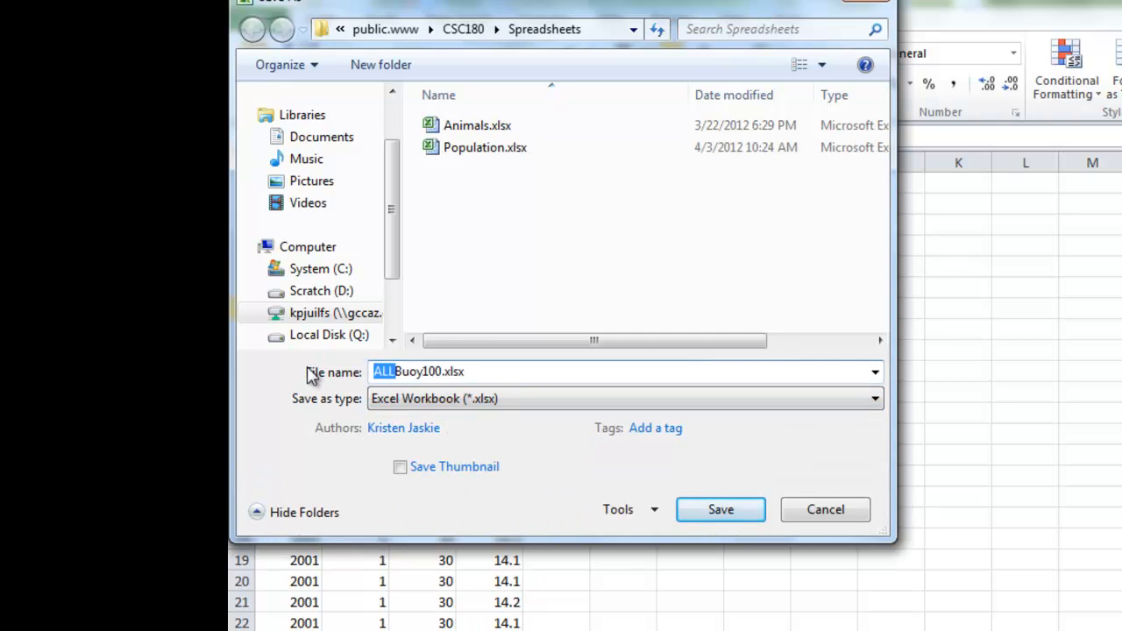
pyautogui.press('BackSpace')
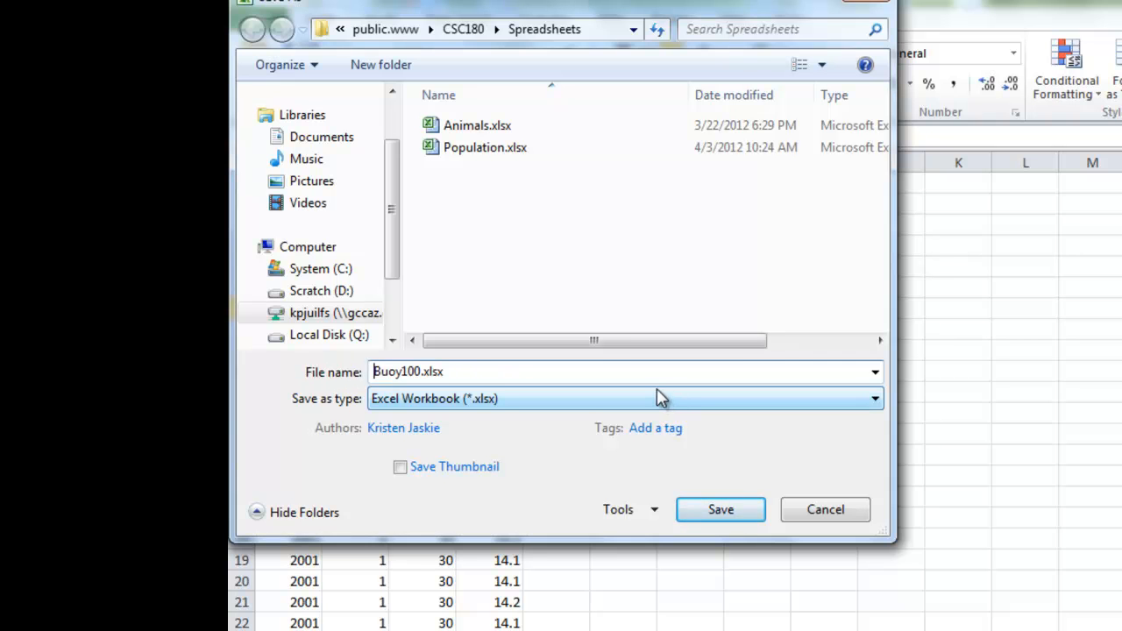